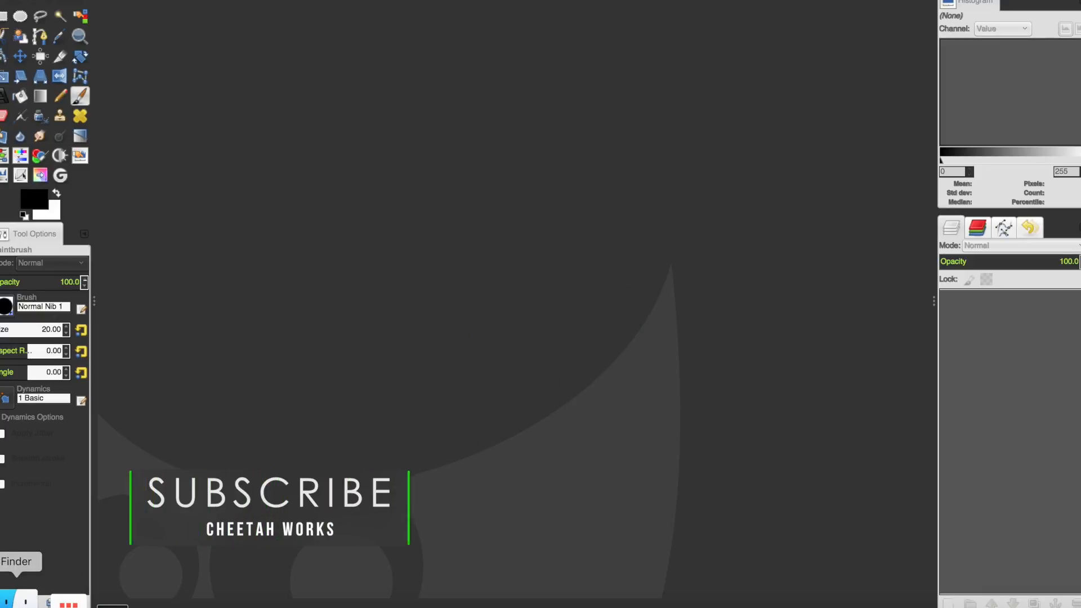
Step: Open IMG_20170204_095604.jpg from Downloads and add nyc-aerial-skyline.jpg to it as a new layer
left_click(23, 603)
scroll(525, 184, "down", 1)
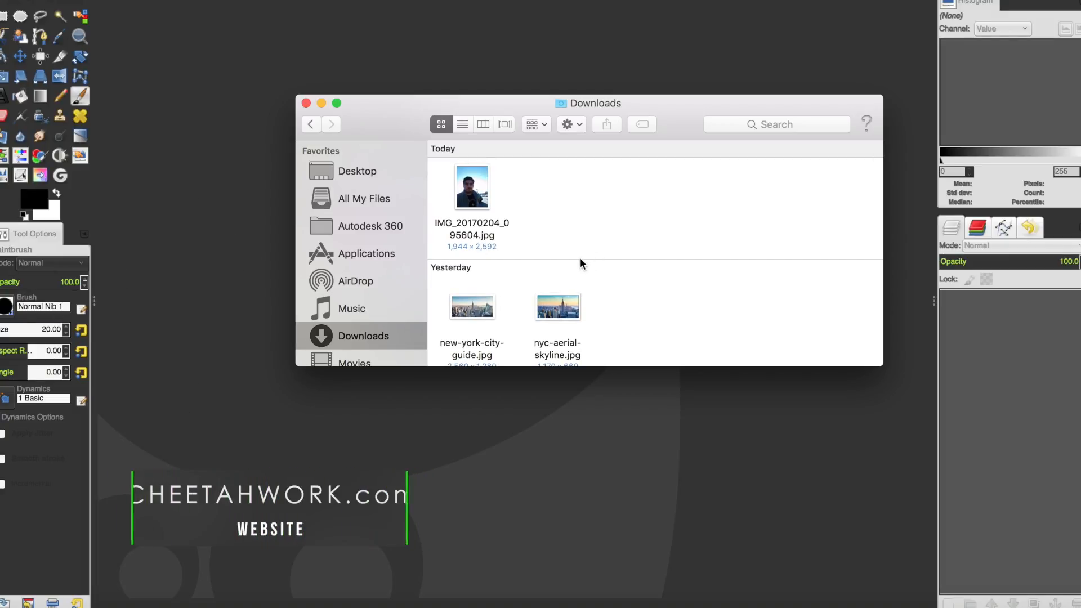
left_click_drag(477, 188, 219, 244)
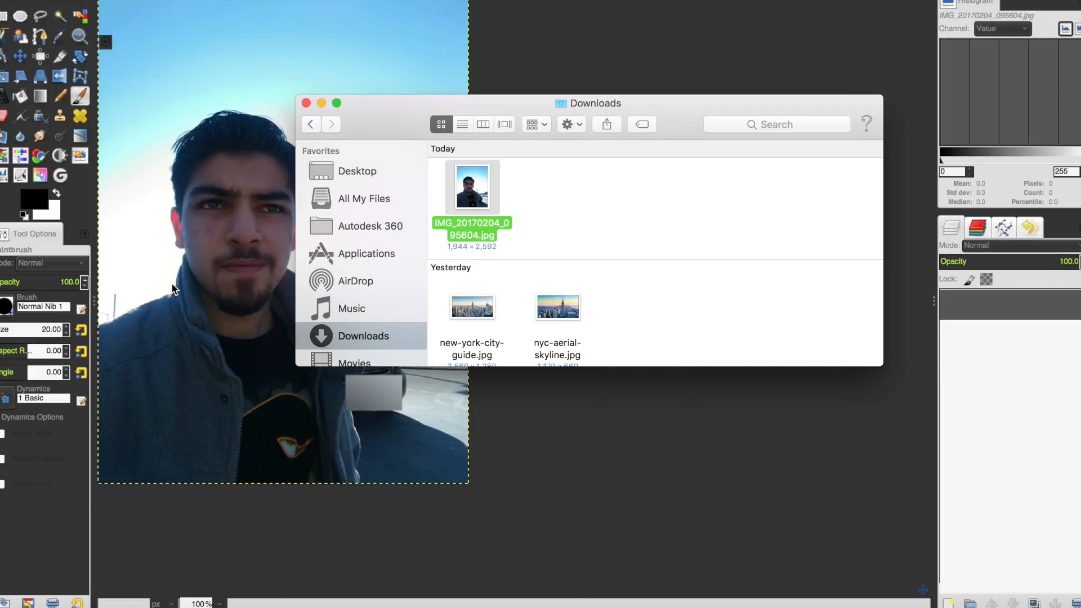
left_click(785, 454)
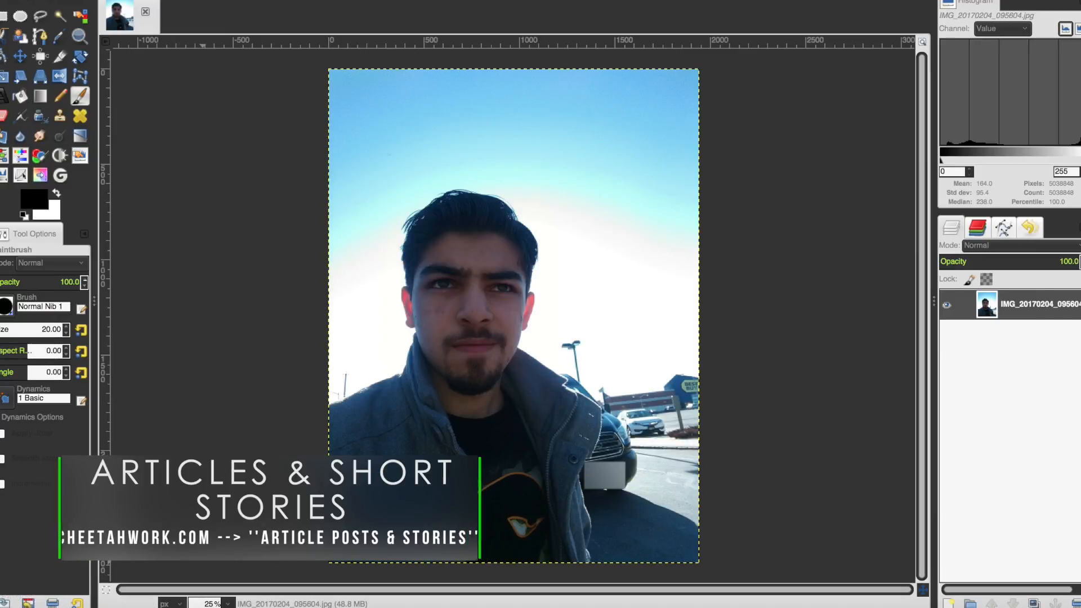
left_click(12, 600)
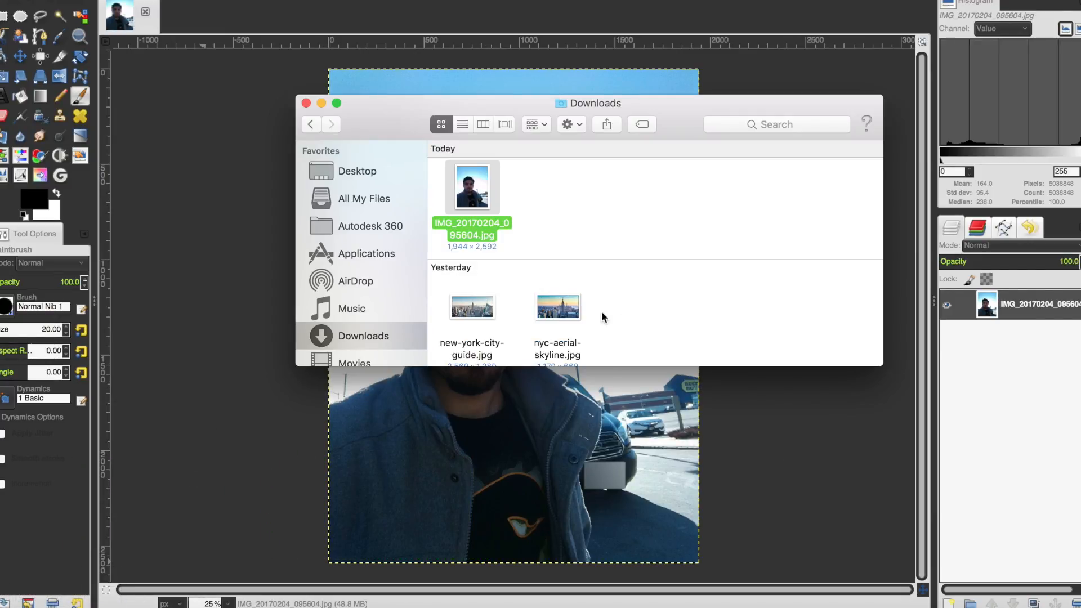
left_click_drag(578, 312, 463, 468)
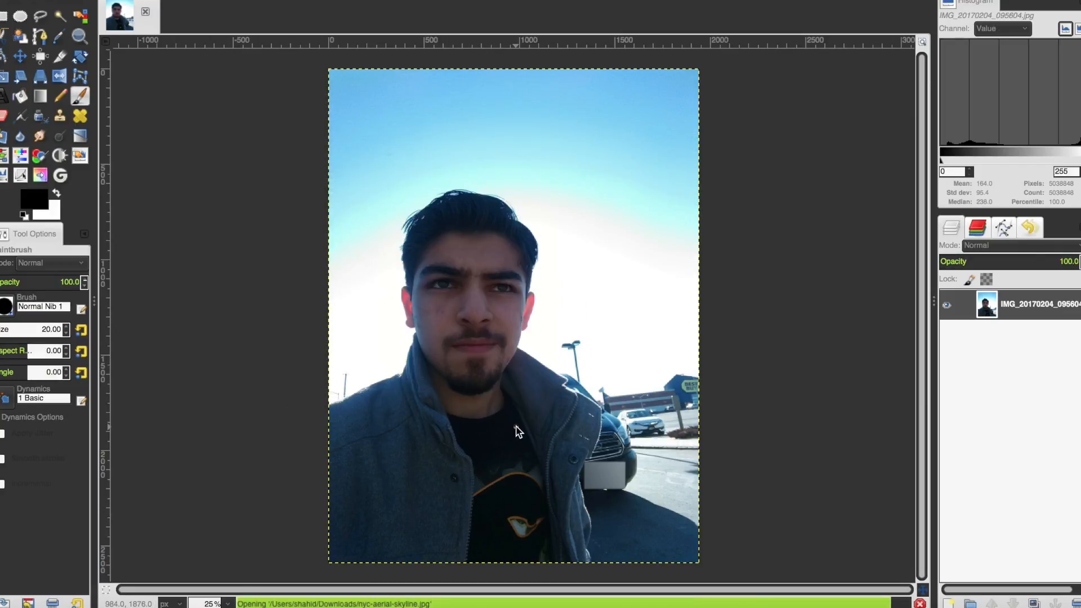
Step: Switch to Chrome to view the New York skyline picture in the image search, and return to GIMP
left_click(187, 596)
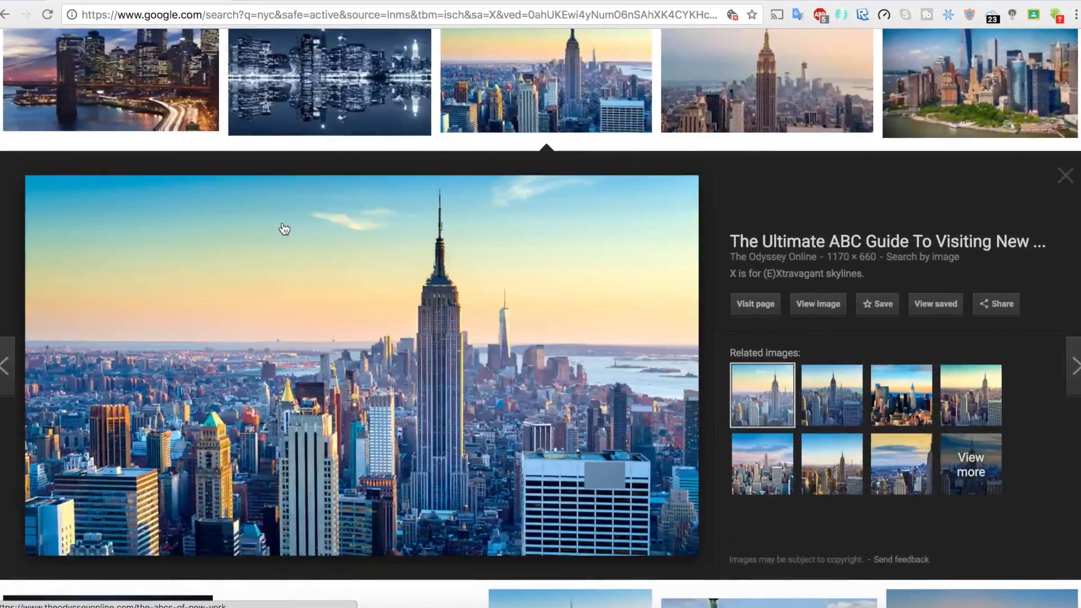
left_click(17, 1)
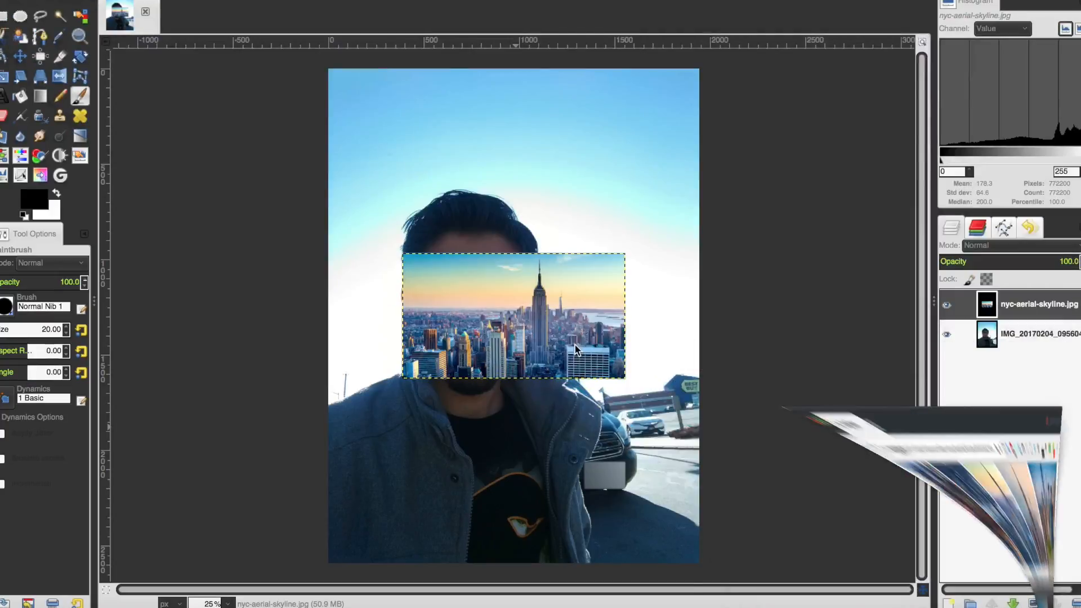
left_click(1049, 605)
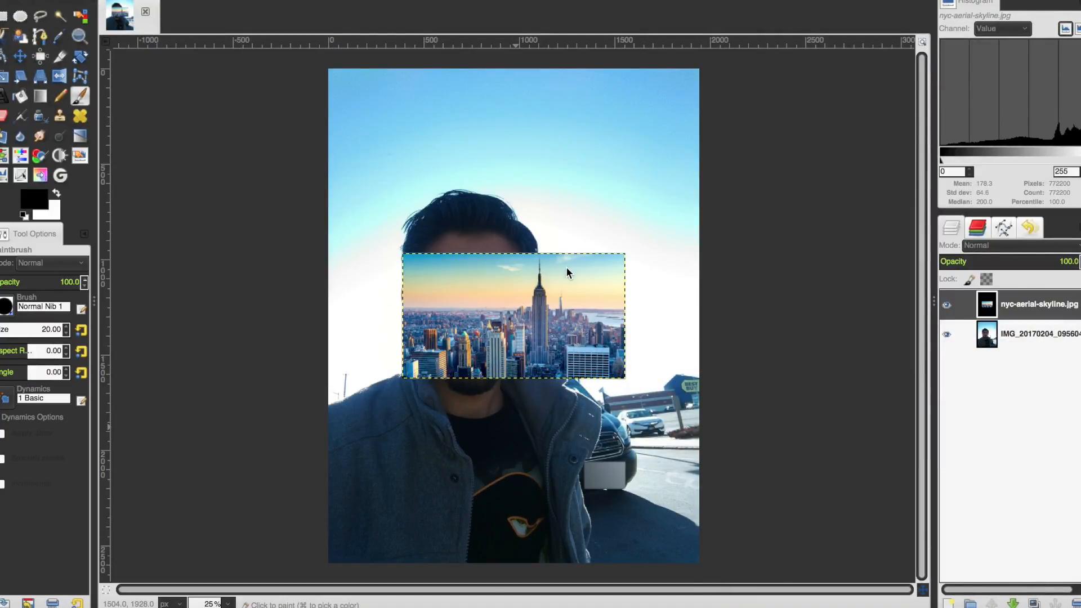
Step: Scale the skyline layer proportionally to about 4091 × 2308 px so it spans beyond the portrait's width
key("super+t")
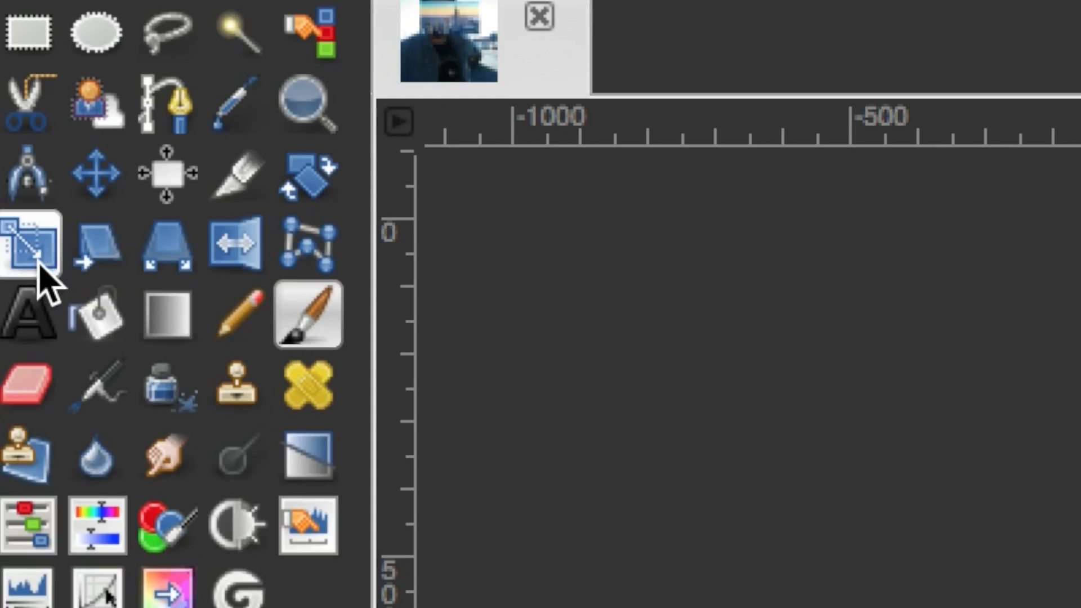
left_click(33, 252)
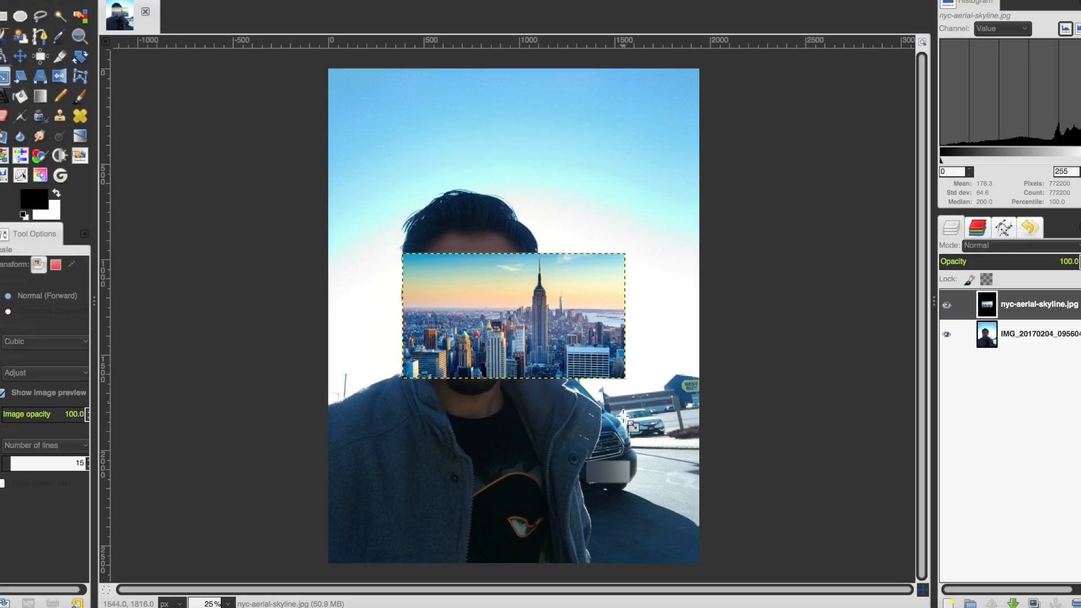
left_click(528, 338)
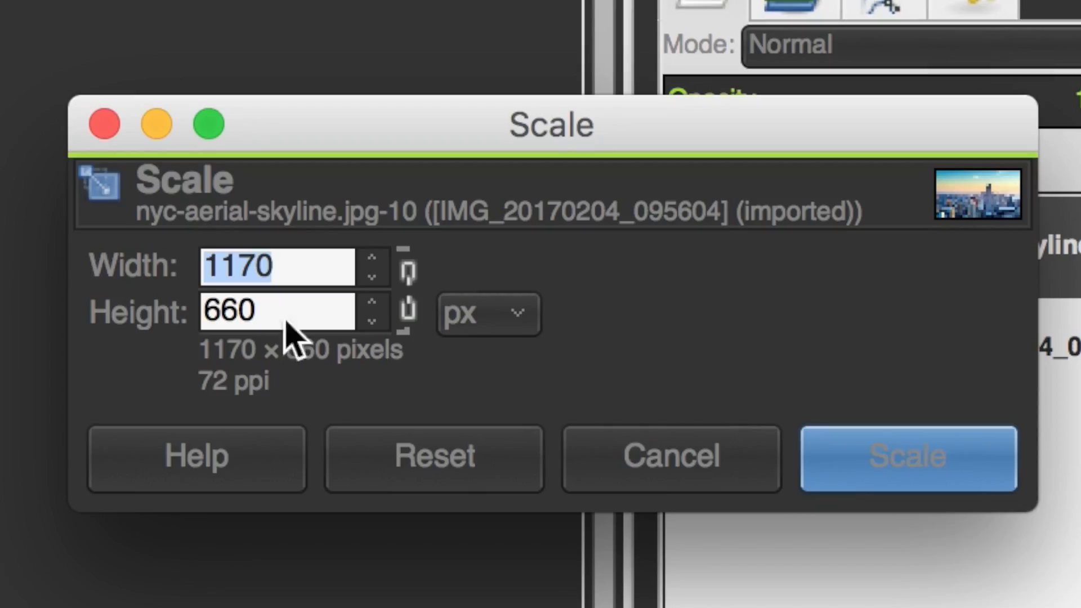
left_click(866, 317)
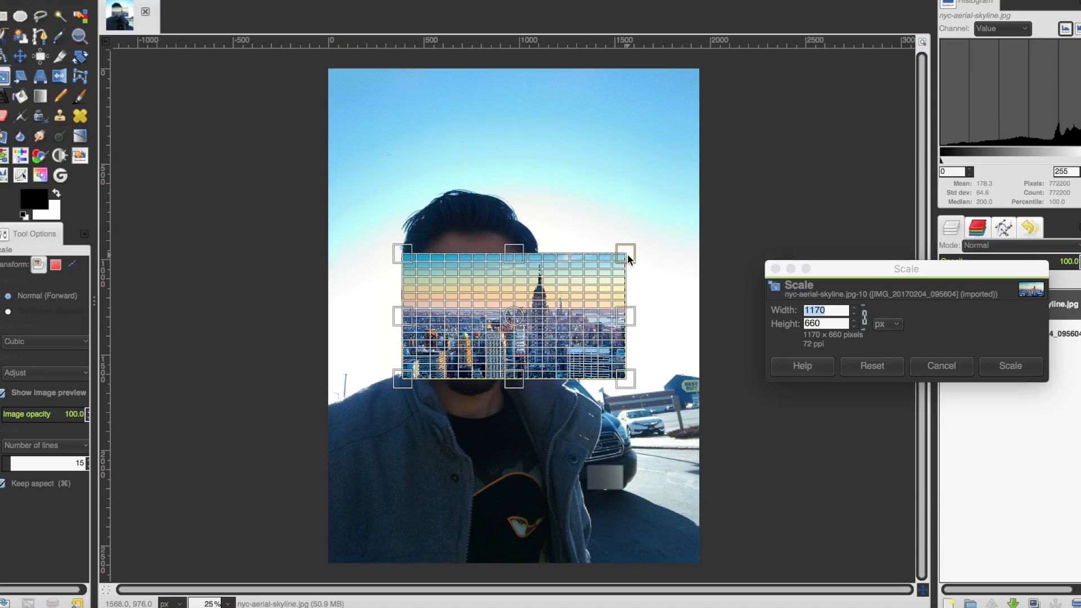
left_click_drag(628, 254, 803, 147)
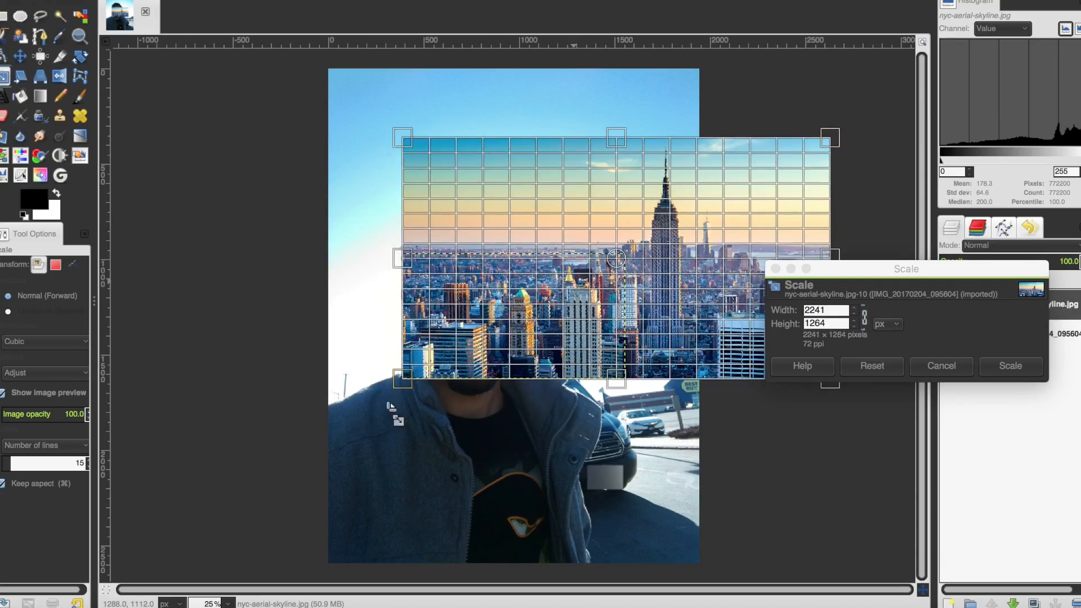
left_click_drag(316, 457, 202, 586)
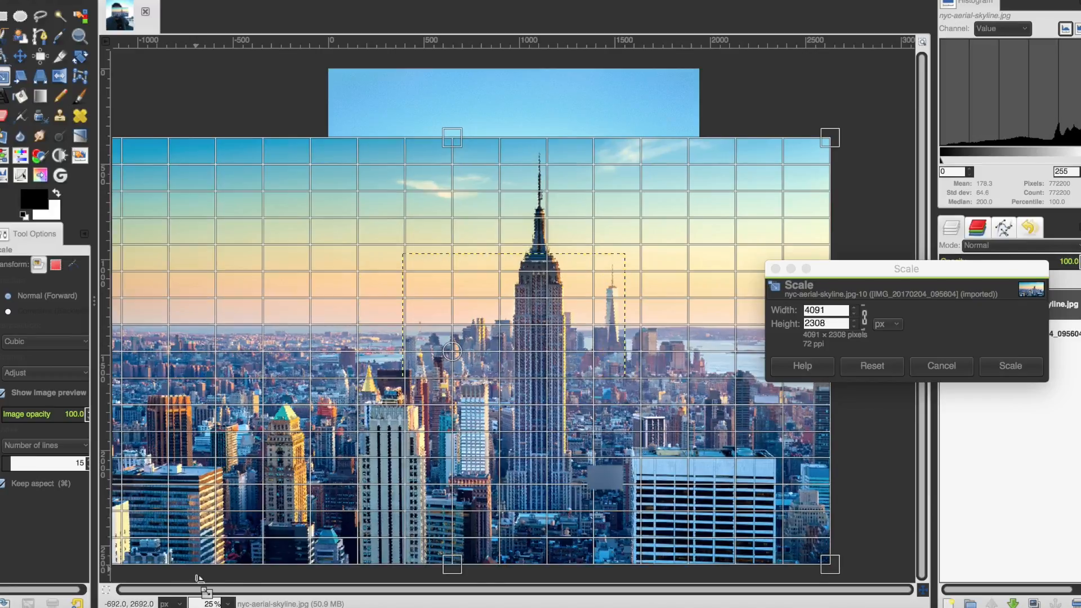
left_click(1010, 365)
Step: Lower the skyline layer's opacity to 51 and move the layer down and left over the portrait
left_click_drag(1039, 265, 372, 244)
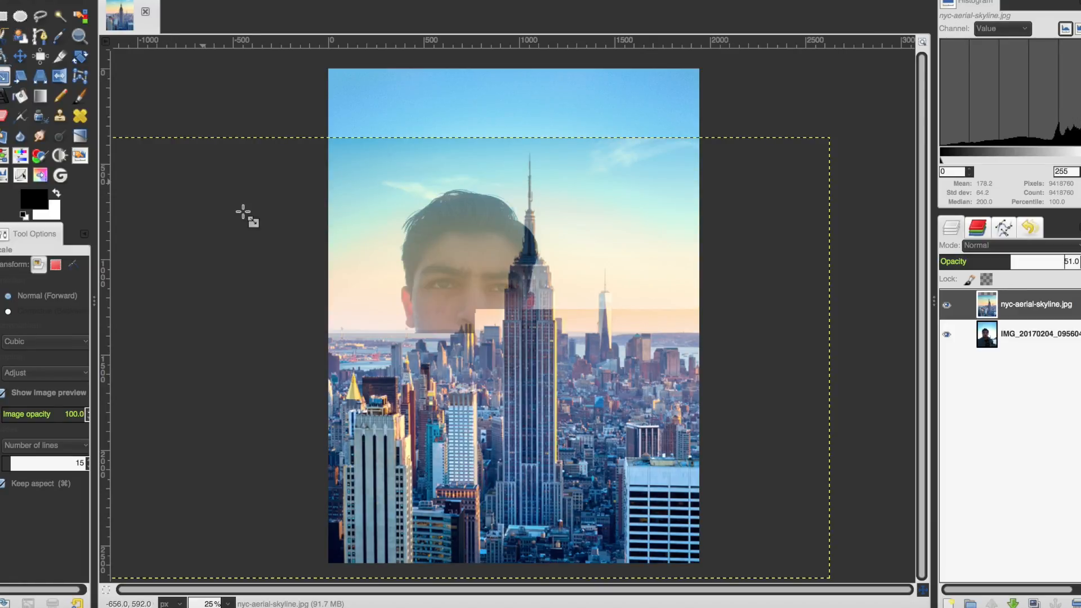
left_click(20, 57)
left_click_drag(564, 306, 471, 349)
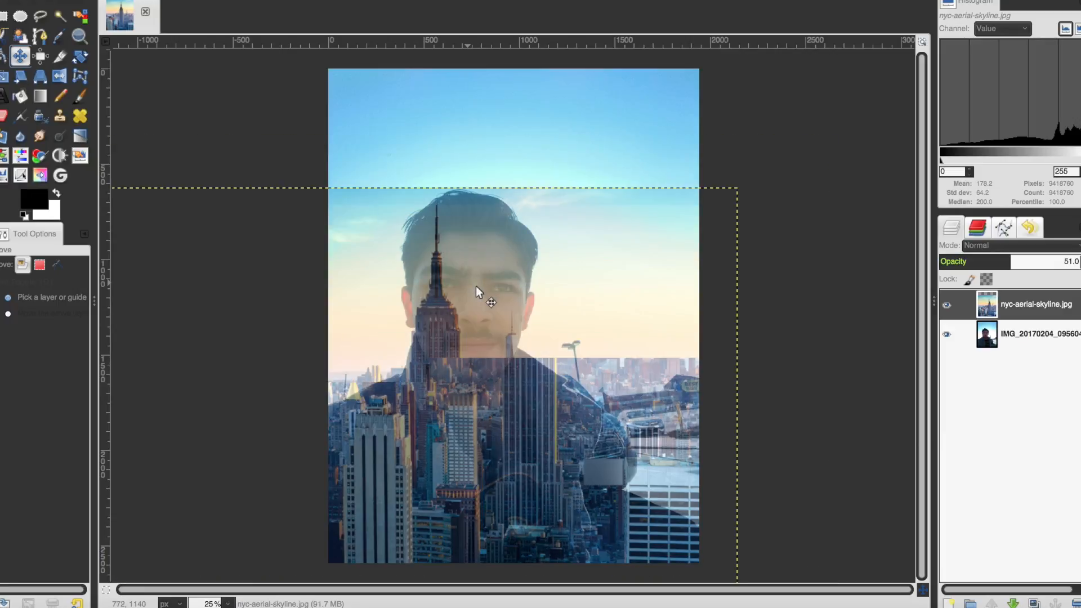
left_click_drag(475, 282, 476, 290)
Step: Enlarge the skyline layer proportionally by pulling its upper-right corner outward, and apply the scaling
left_click(5, 77)
left_click(452, 282)
left_click_drag(738, 188, 852, 129)
left_click(1011, 350)
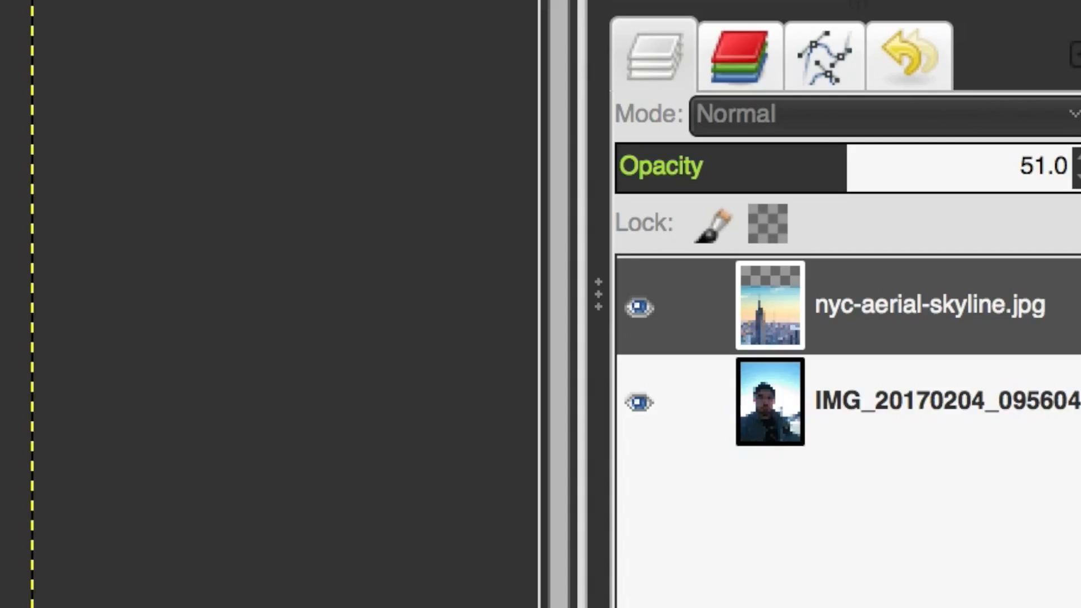
Step: With the skyline hidden, select the bright sky on the portrait layer using Fuzzy Select and Select by Color
left_click(1011, 341)
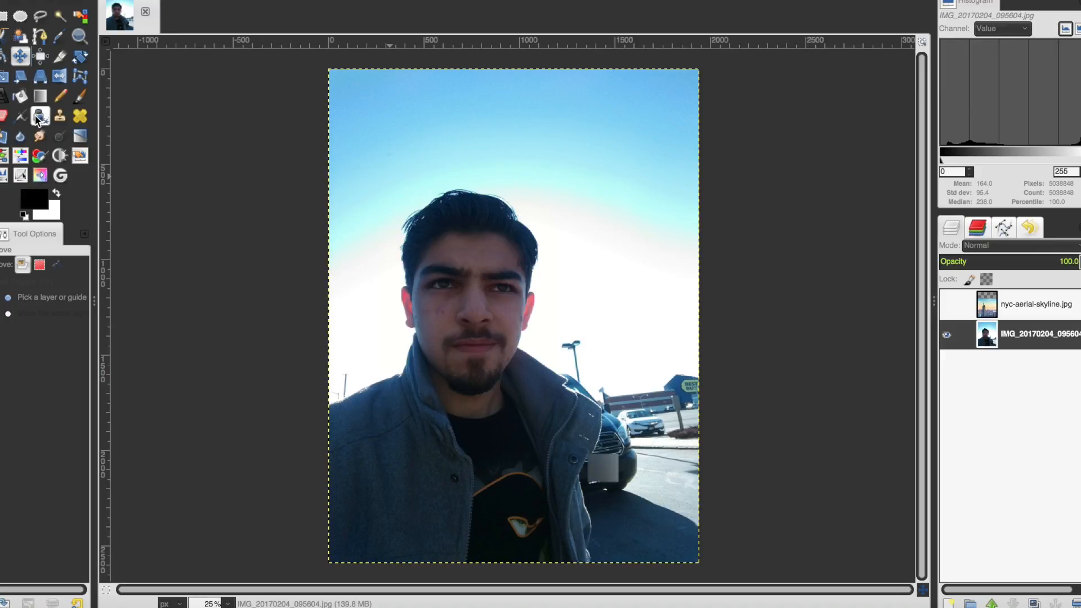
key("u")
left_click(525, 216)
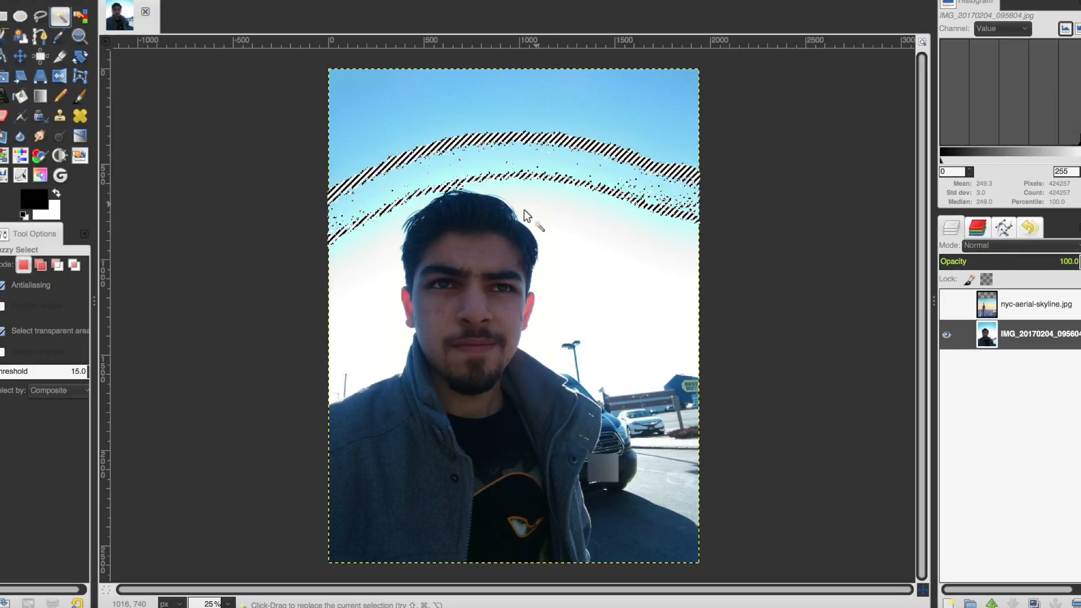
key("shift+o")
left_click(525, 215)
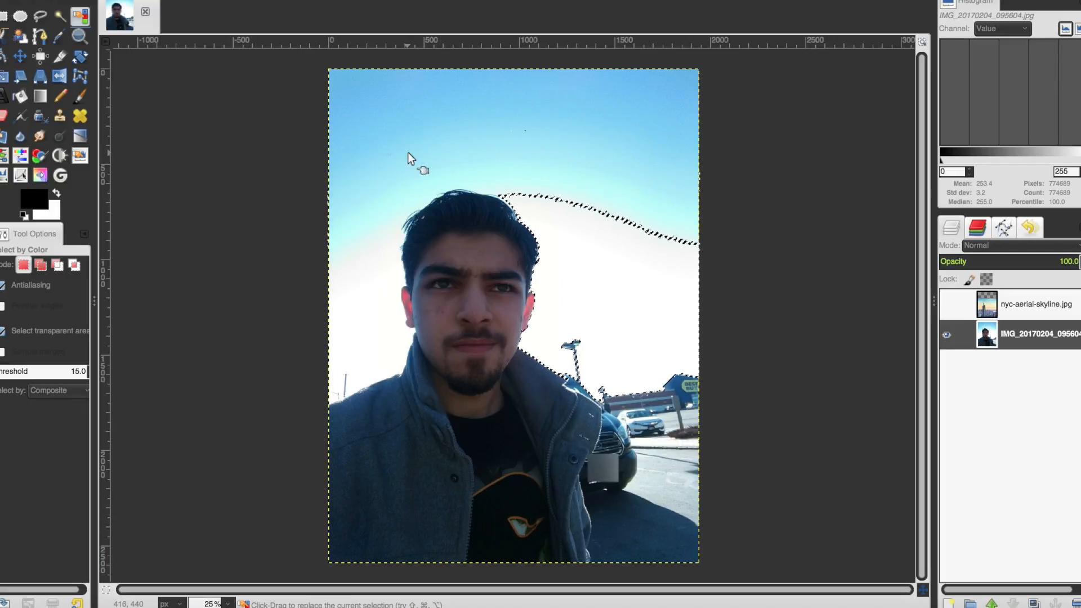
Step: Fuzzy-select the car windshield beside the jacket collar at 100% zoom, adding the adjoining car and lamp-post areas to the selection
key("1")
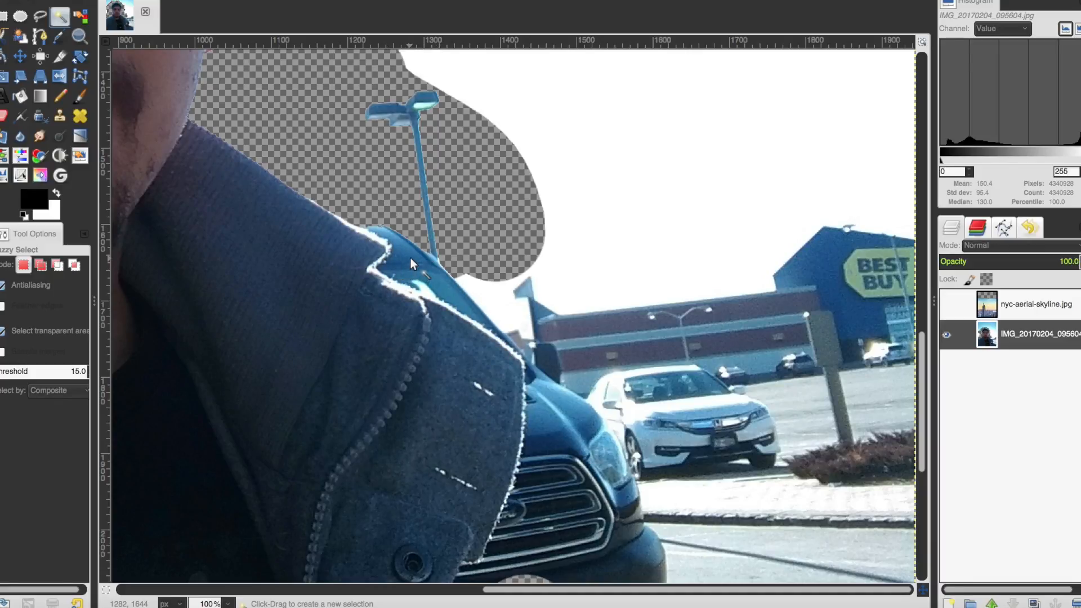
left_click_drag(410, 258, 441, 276)
key("shift")
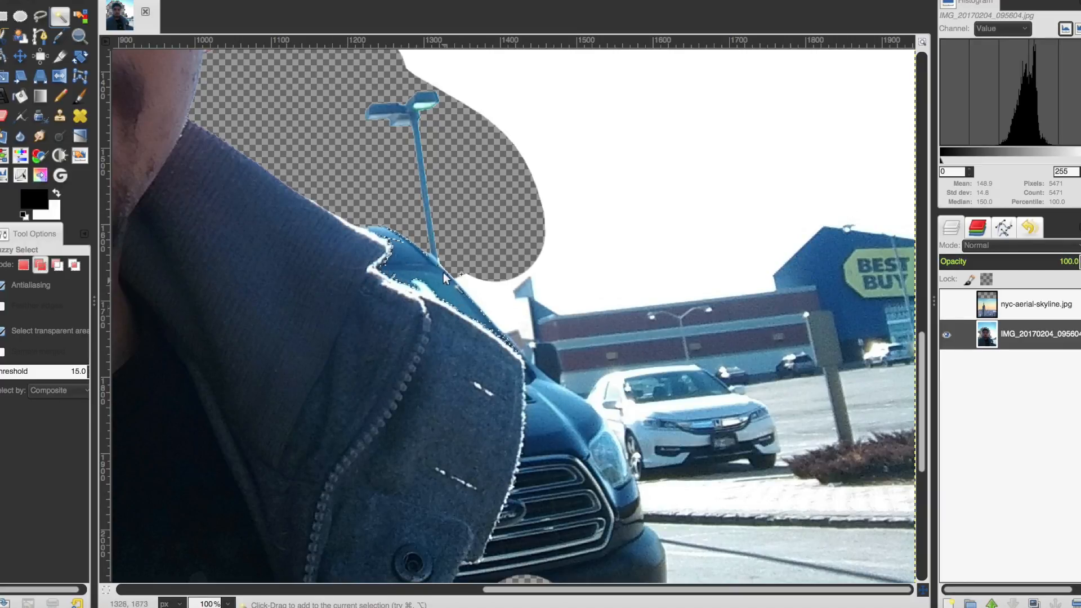
left_click_drag(420, 246, 442, 248)
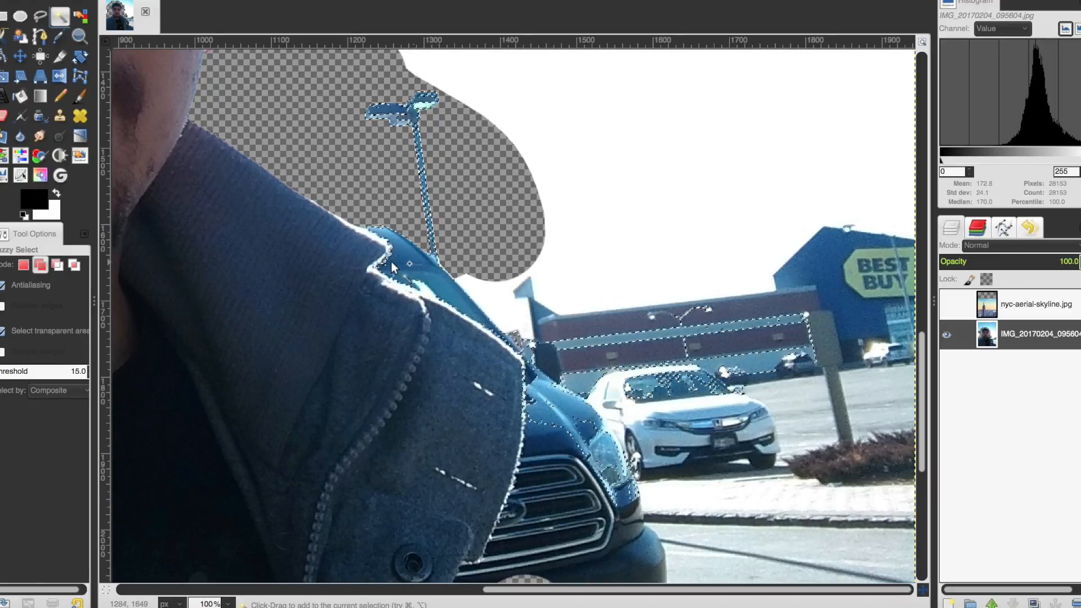
left_click_drag(405, 259, 435, 257)
key("shift")
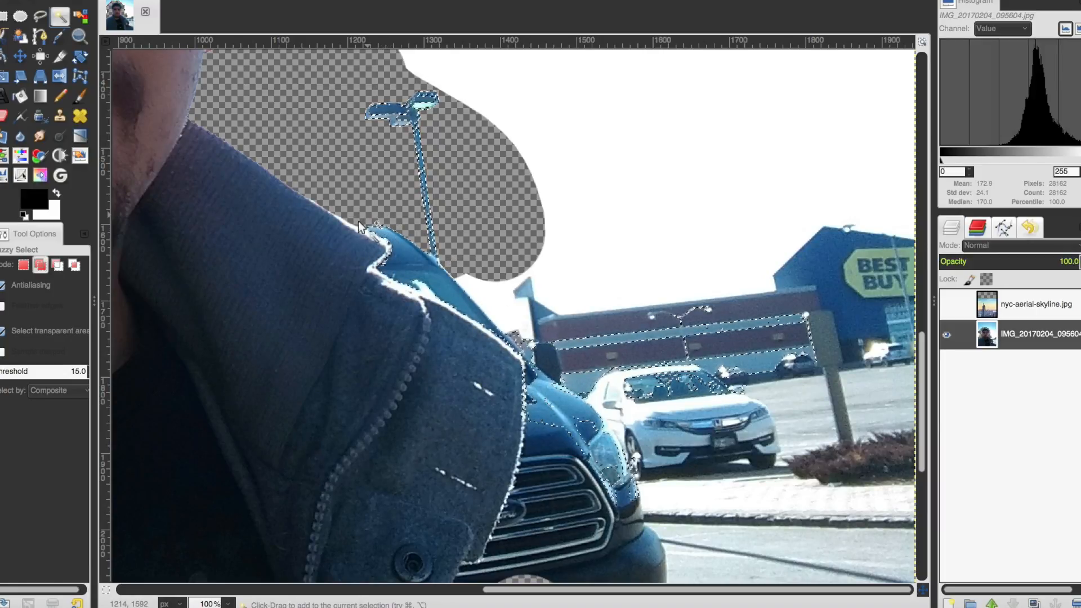
left_click_drag(360, 222, 400, 221)
scroll(491, 332, "up", 5)
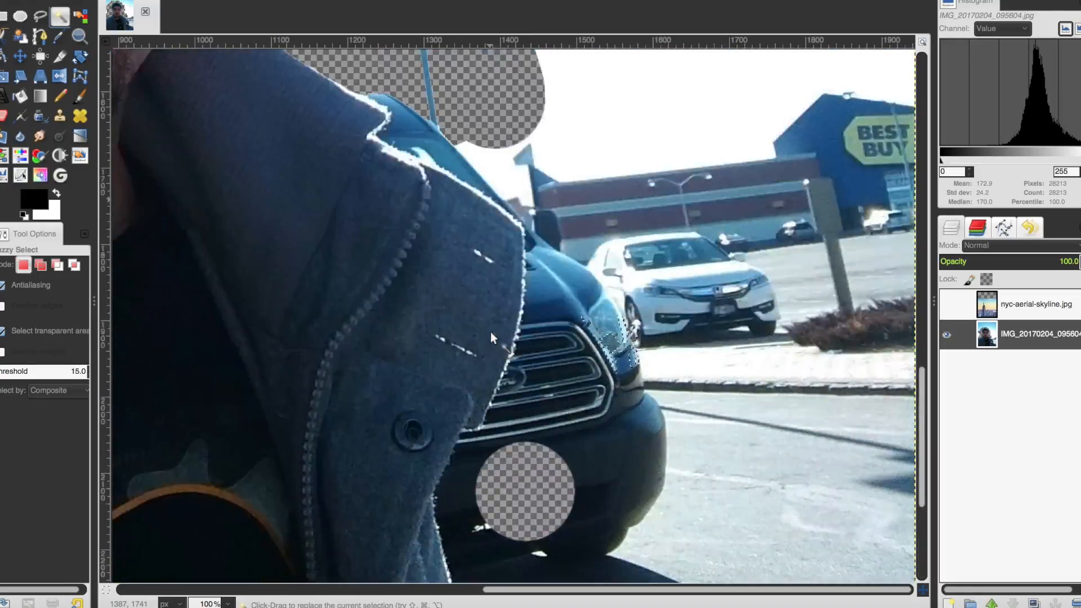
Step: Erase the selected car windshield along the jacket collar with the 132.74 px Eraser, undoing and repeating the first strokes
left_click(3, 116)
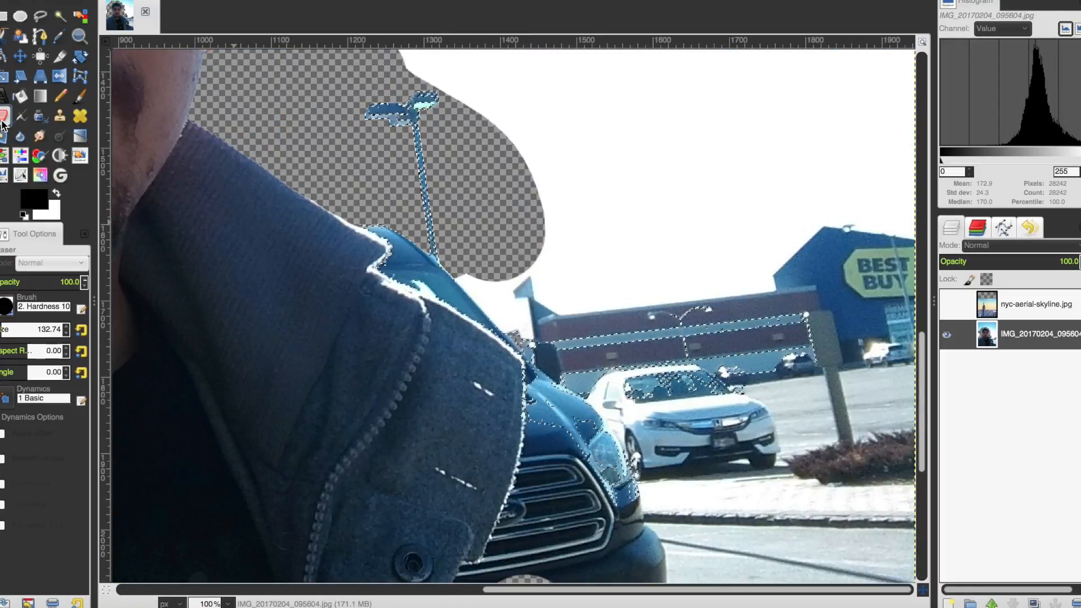
left_click(385, 252)
left_click_drag(497, 309, 552, 351)
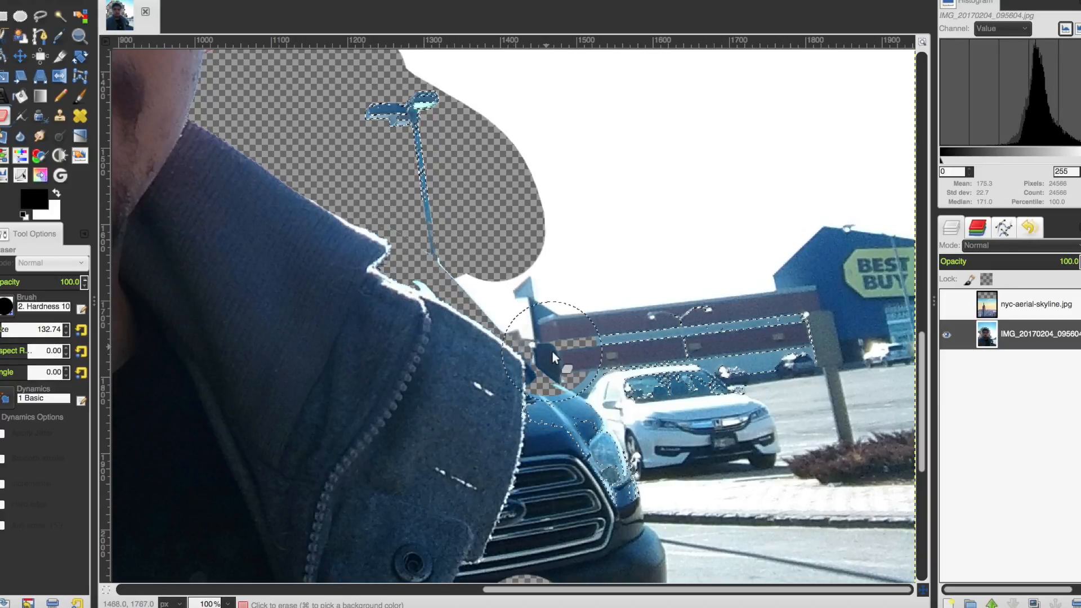
key("super+z")
key("super+z")
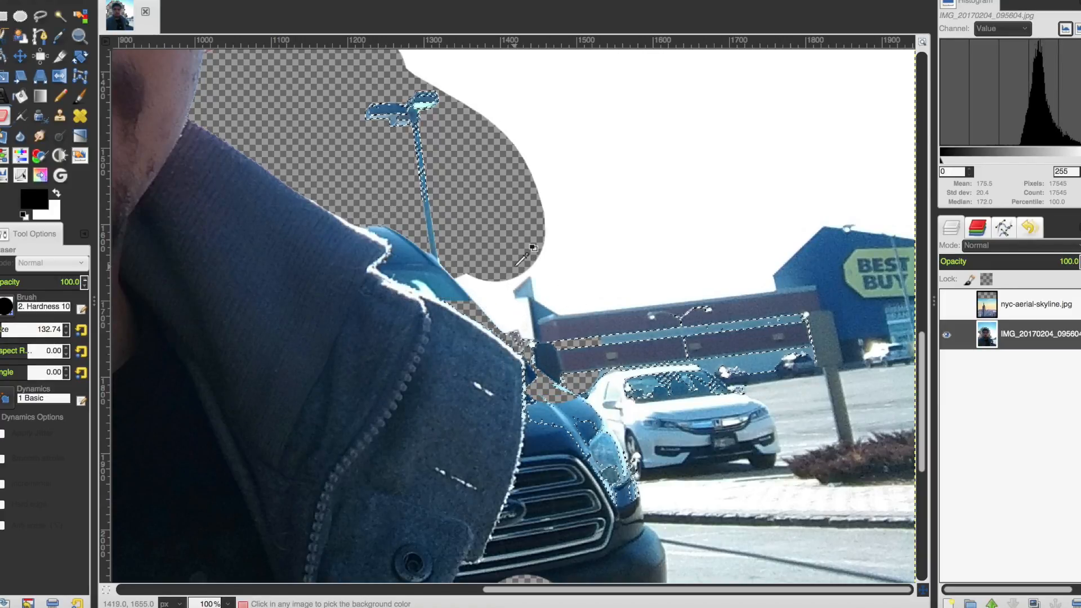
left_click_drag(513, 299, 369, 212)
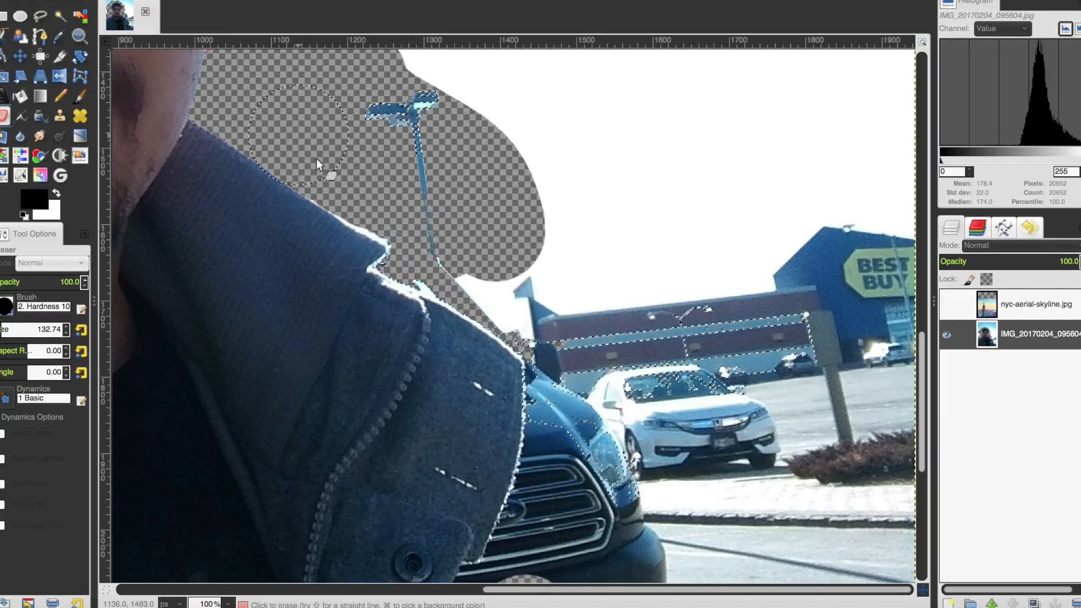
Step: Check the area around the car and erase the leftover windshield fragment at the collar's edge
scroll(580, 435, "down", 10)
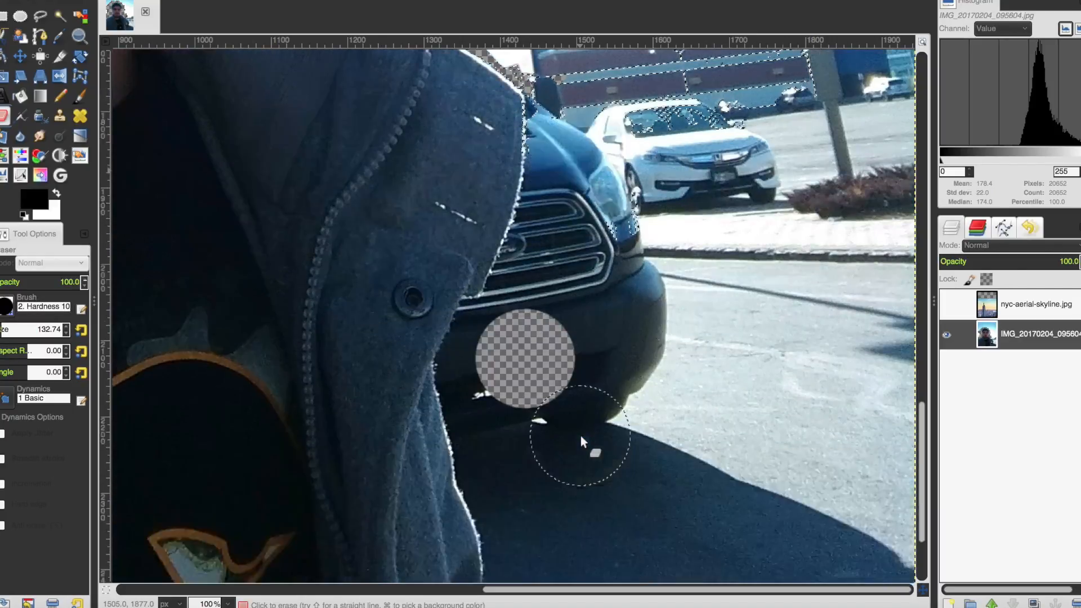
scroll(580, 436, "up", 11)
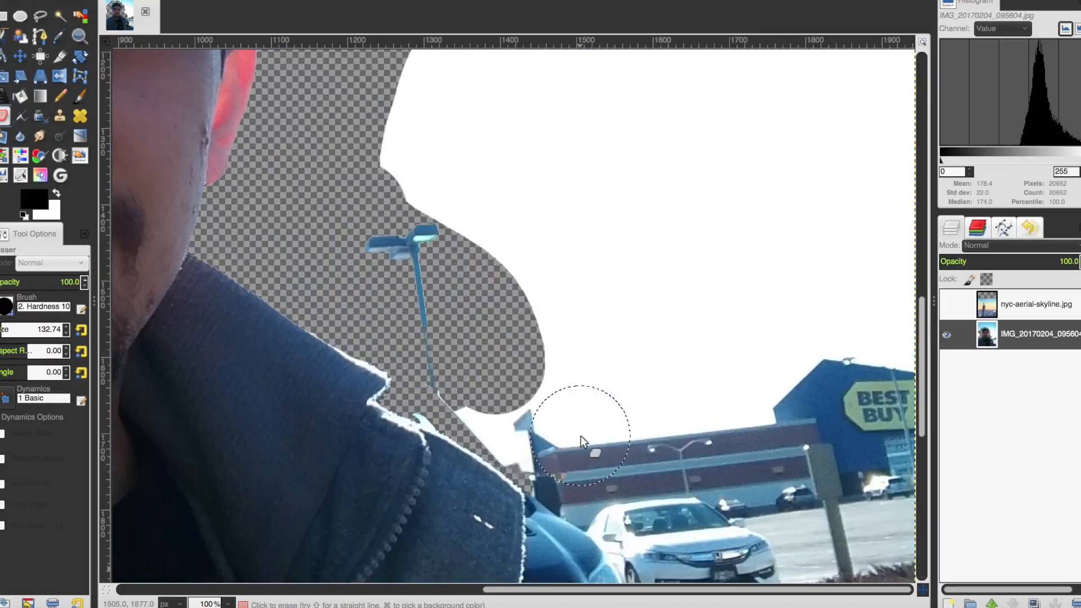
scroll(580, 436, "down", 5)
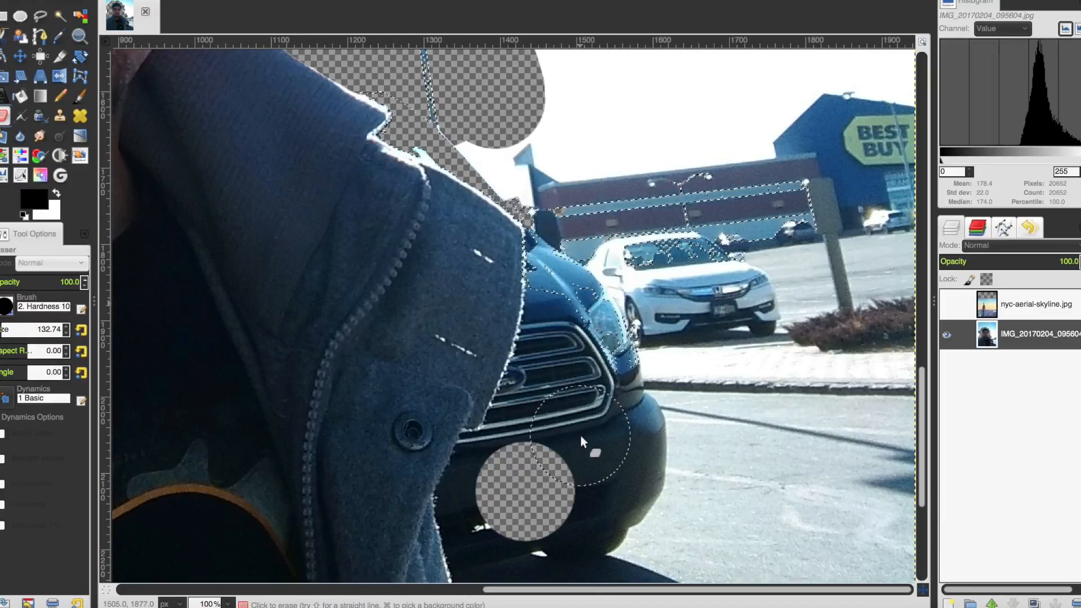
scroll(580, 436, "up", 3)
left_click_drag(418, 290, 467, 252)
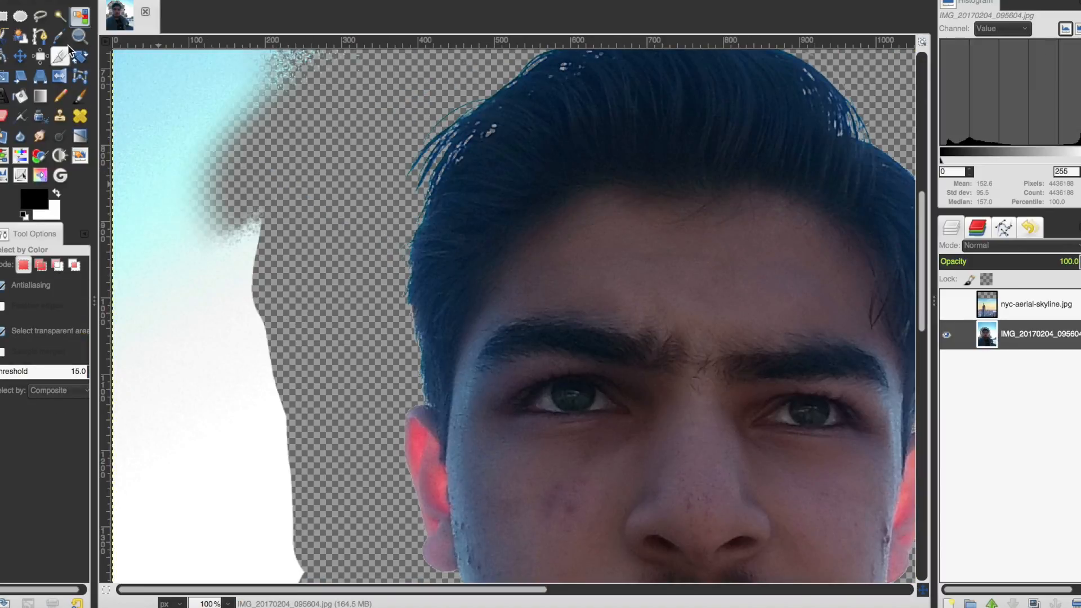
Step: Select the white sky beside the face with Select by Color and erase part of it with the 132.74 px Eraser
left_click(8, 112)
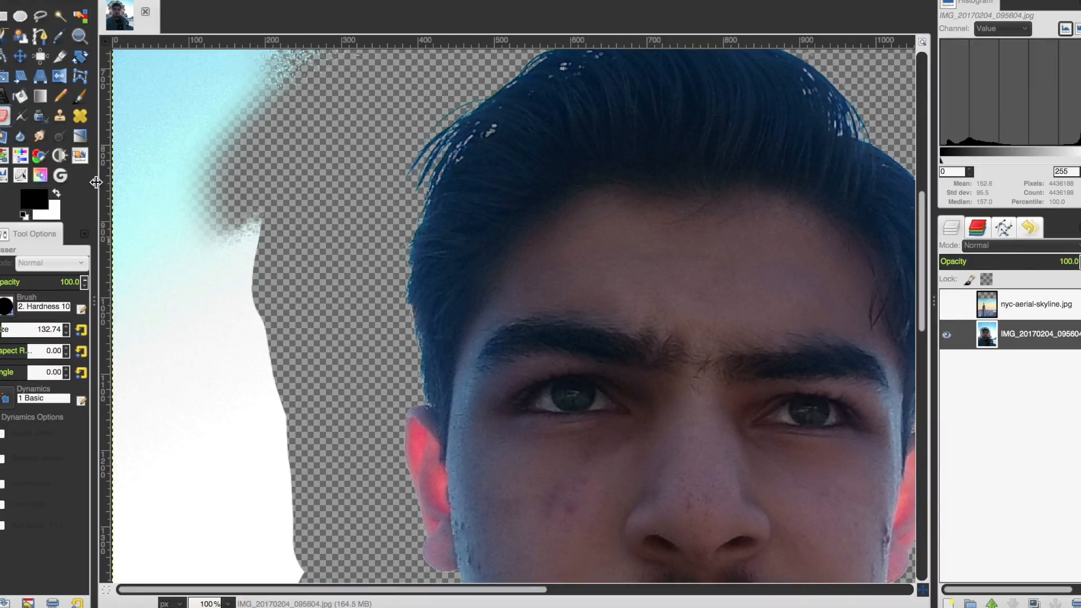
left_click(80, 16)
left_click(214, 316)
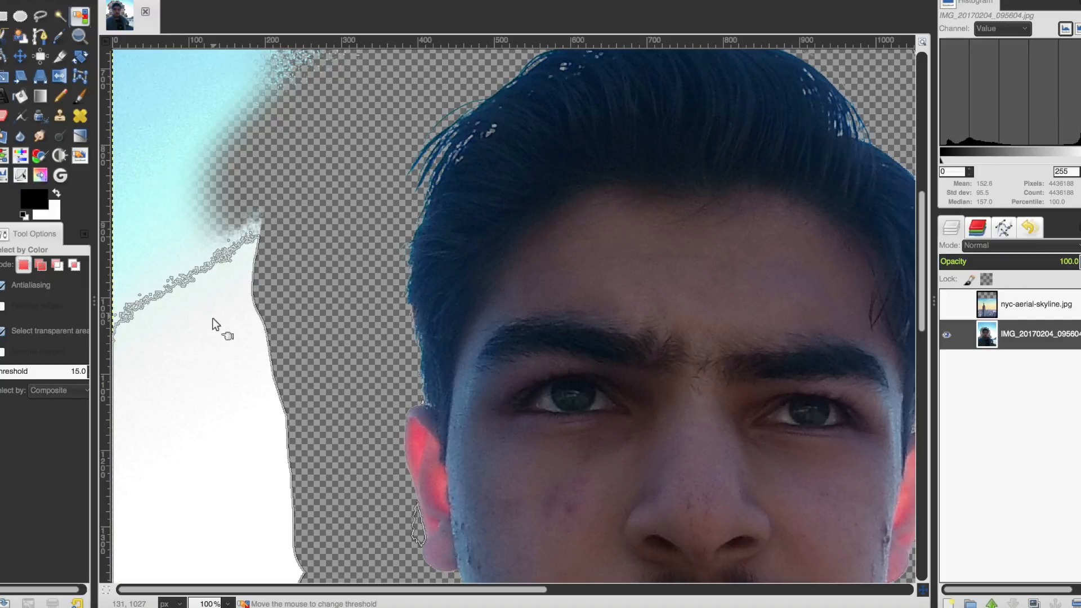
left_click(5, 115)
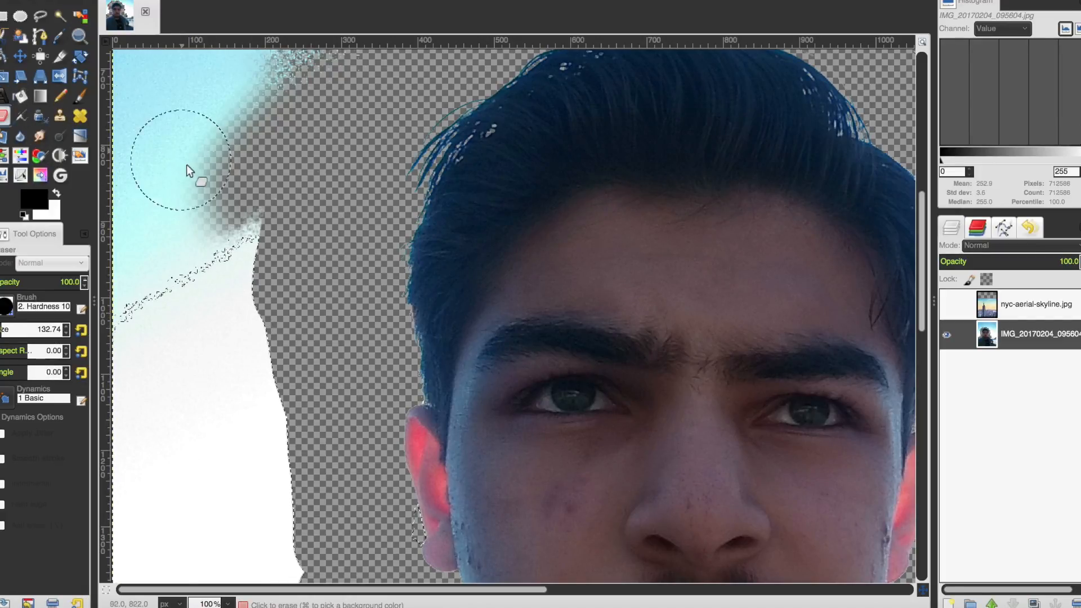
left_click(195, 203)
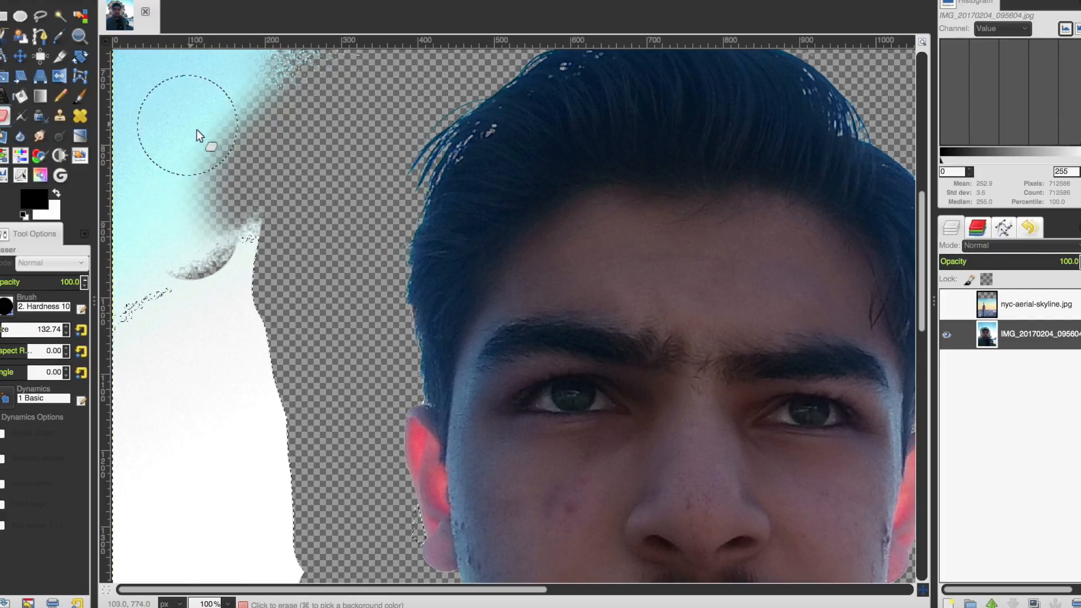
mouse_move(231, 354)
left_mouse_down()
mouse_move(256, 338)
mouse_move(253, 223)
mouse_move(221, 263)
mouse_move(197, 204)
mouse_move(228, 319)
mouse_move(225, 286)
mouse_move(250, 351)
left_mouse_up()
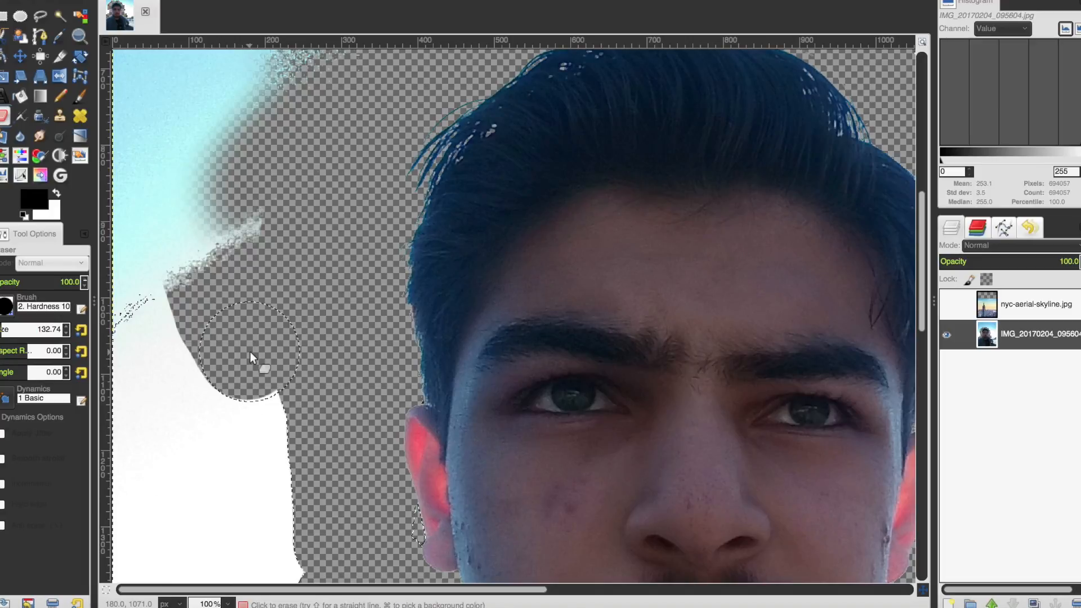
Step: Check the selection around the collar, parked cars and shoulder, dabbing the Eraser once near the lamp post
scroll(250, 351, "down", 5)
scroll(250, 351, "right", 7)
scroll(250, 351, "right", 5)
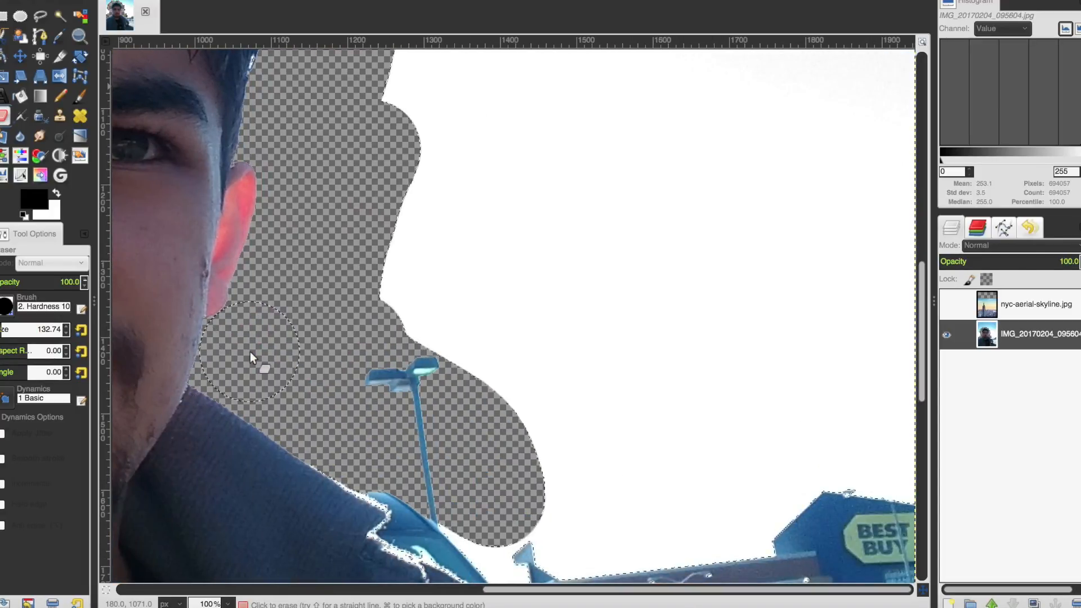
scroll(250, 352, "down", 3)
scroll(250, 352, "left", 4)
scroll(250, 351, "right", 4)
scroll(250, 351, "down", 4)
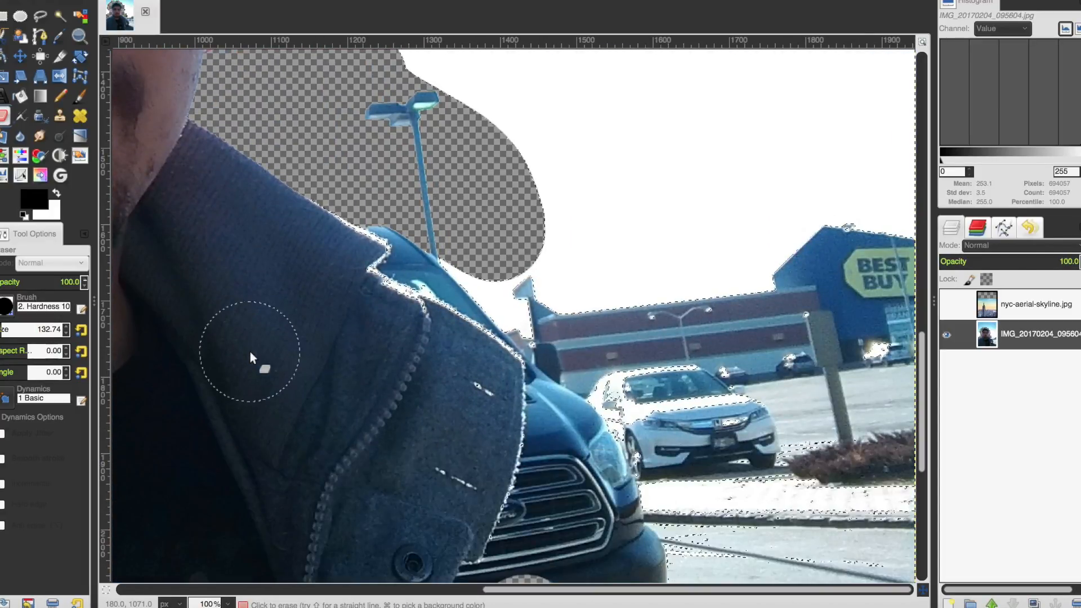
scroll(250, 352, "left", 6)
left_click(641, 231)
scroll(613, 192, "left", 8)
scroll(613, 191, "up", 12)
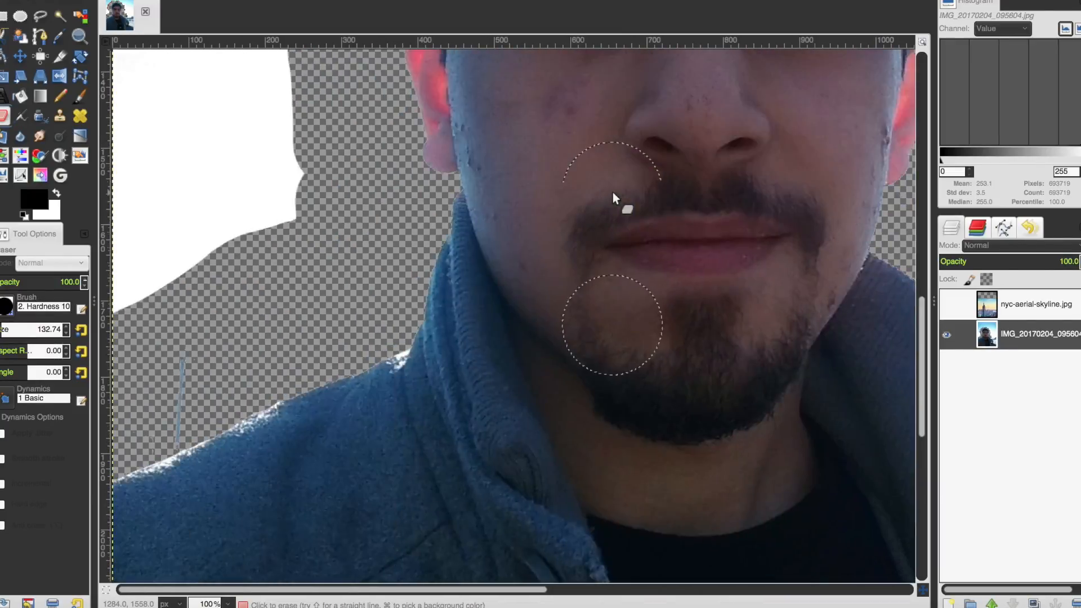
scroll(613, 191, "down", 6)
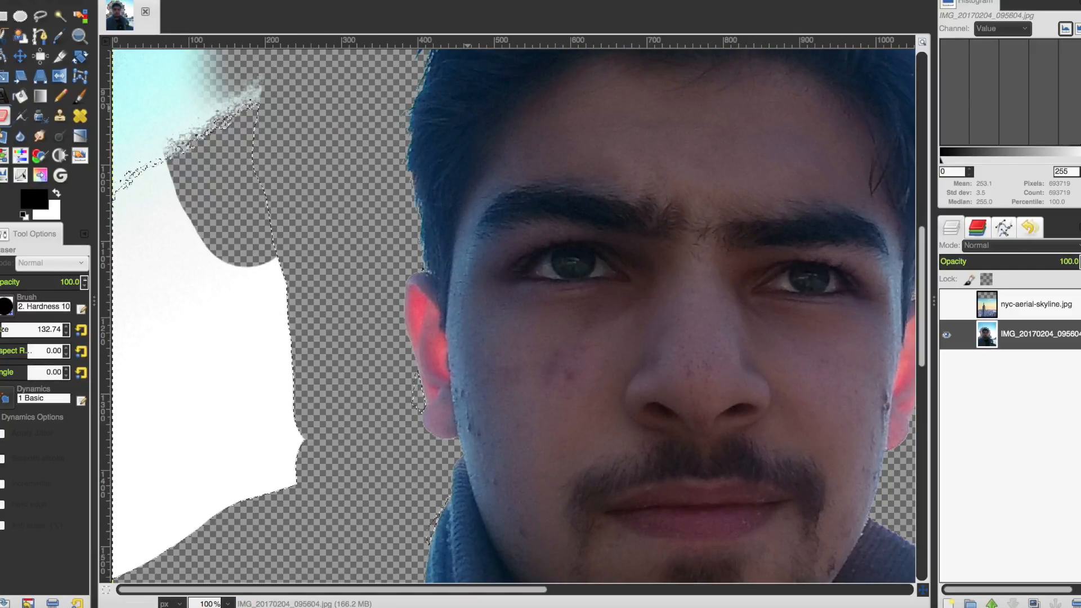
Step: Clear the selection and erase the white and blue sky beside the face and above the hair freehand
left_click(141, 0)
left_click(171, 2)
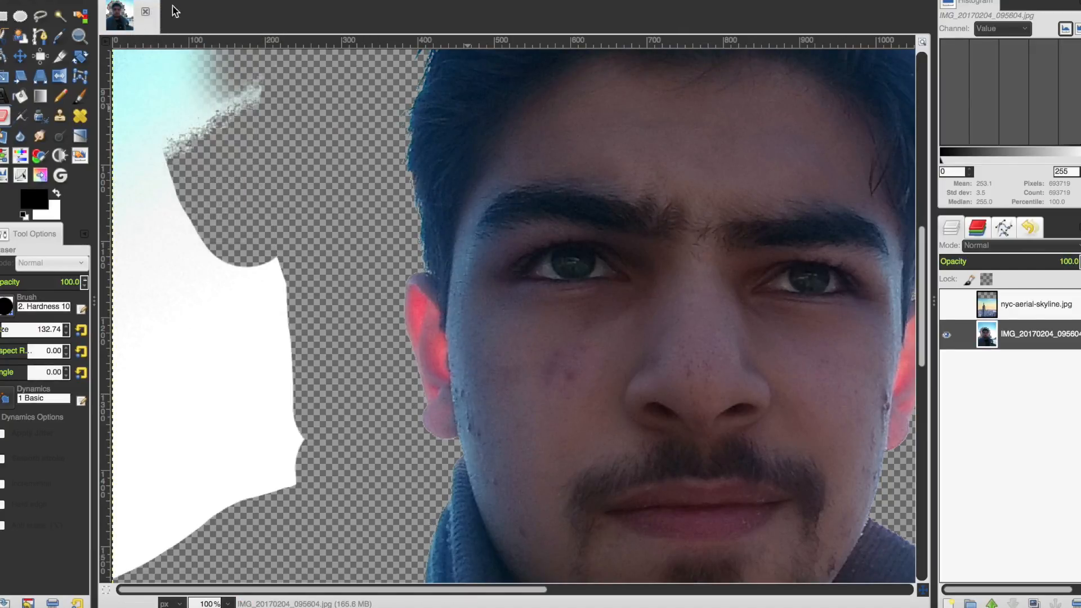
mouse_move(284, 263)
left_mouse_down()
mouse_move(290, 403)
mouse_move(271, 262)
mouse_move(234, 116)
mouse_move(214, 94)
mouse_move(148, 157)
mouse_move(240, 343)
mouse_move(273, 471)
left_mouse_up()
scroll(273, 472, "up", 10)
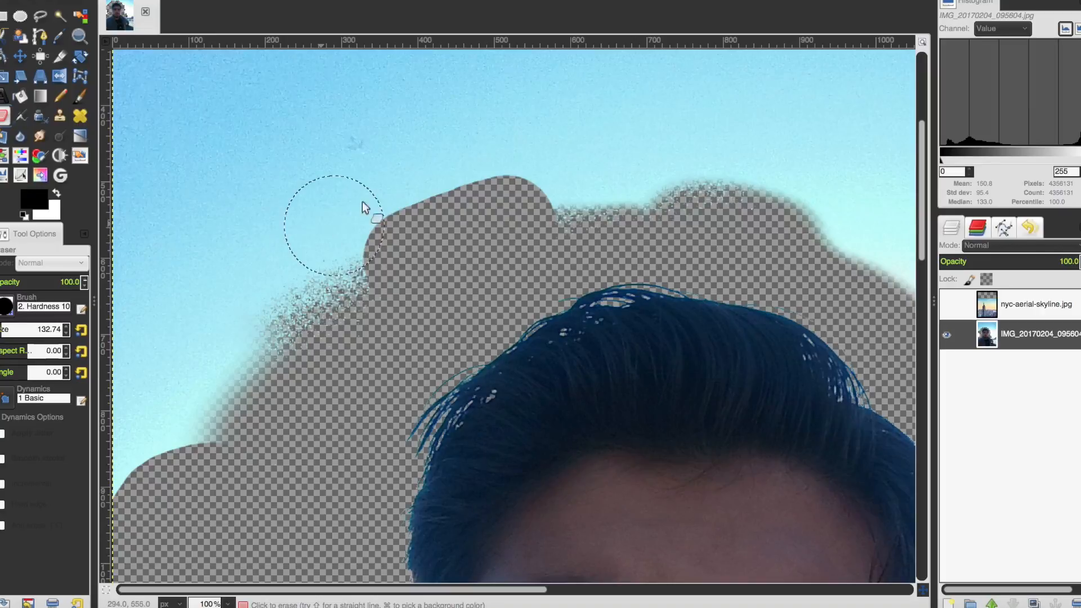
scroll(289, 312, "down", 10)
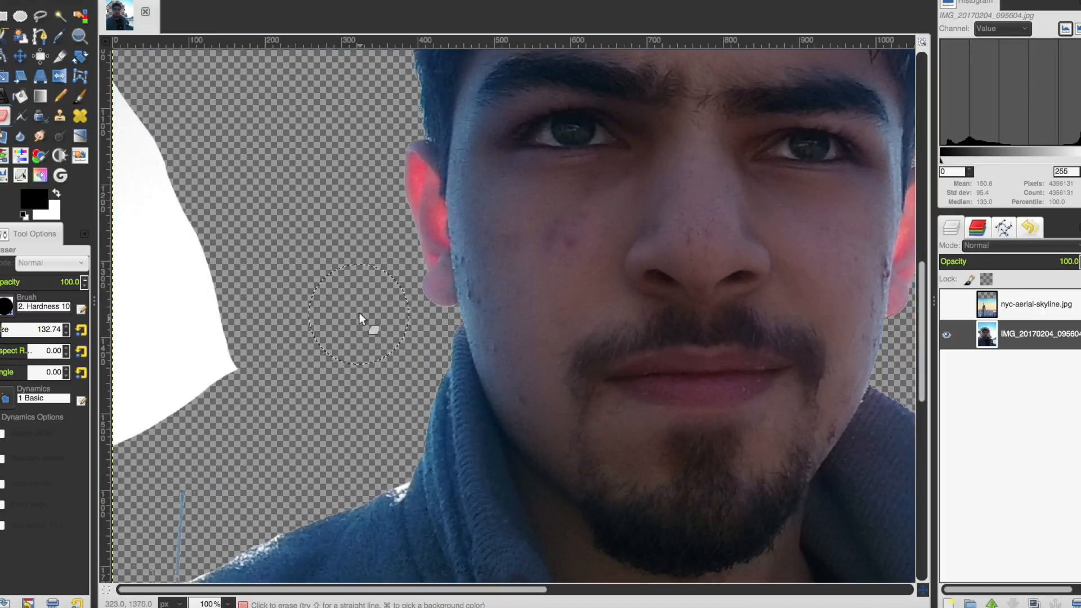
Step: Clear the car selection and erase the leftover grille, headlight and bumper fragments beside the jacket with the 132.74 px Eraser
scroll(362, 319, "up", 5)
scroll(362, 319, "right", 10)
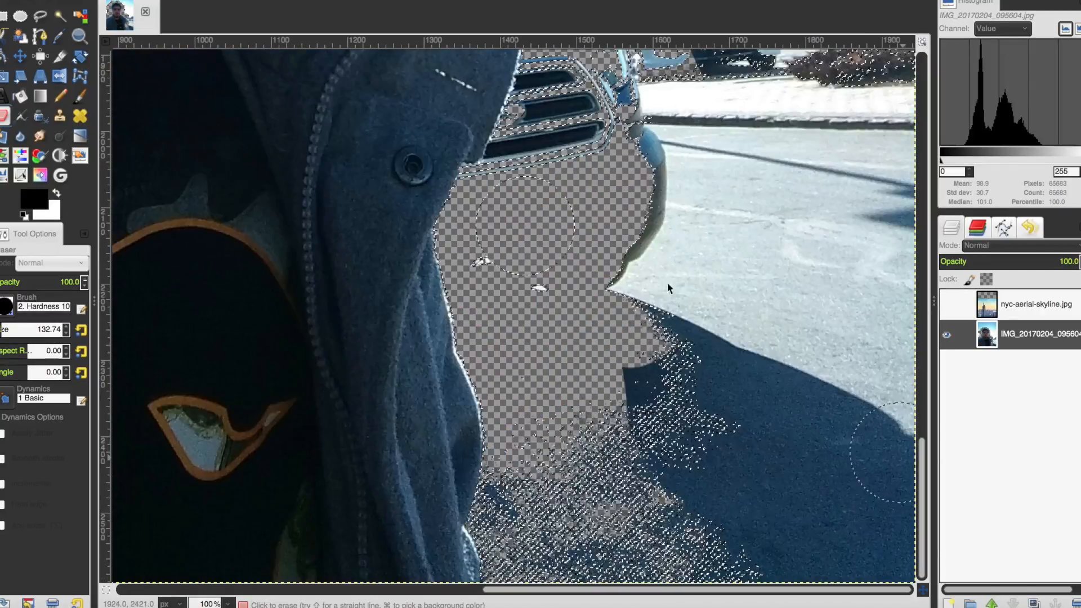
scroll(586, 229, "up", 10)
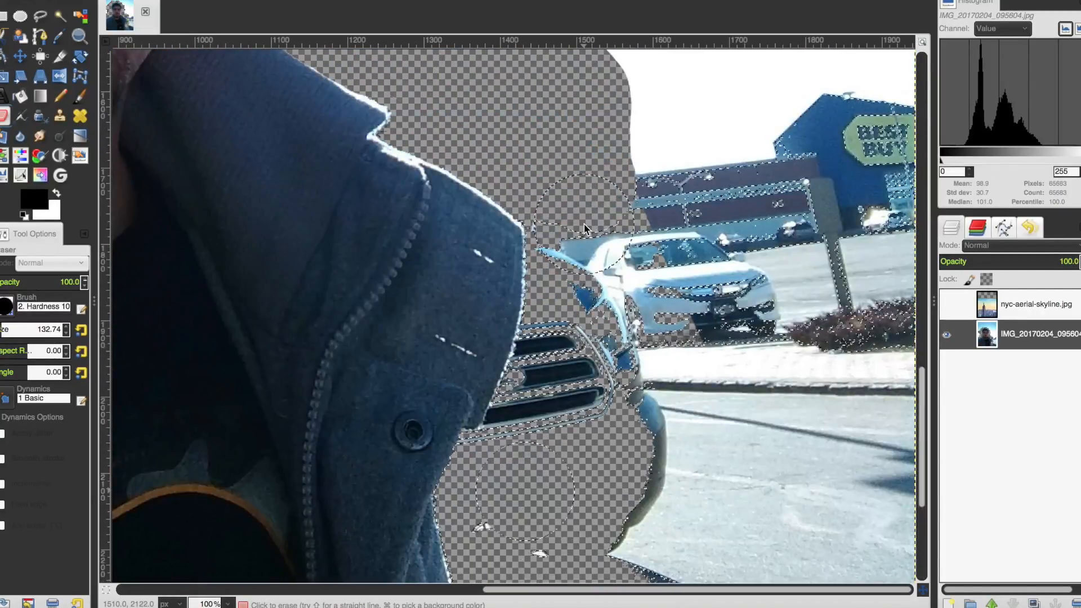
key("super+shift+a")
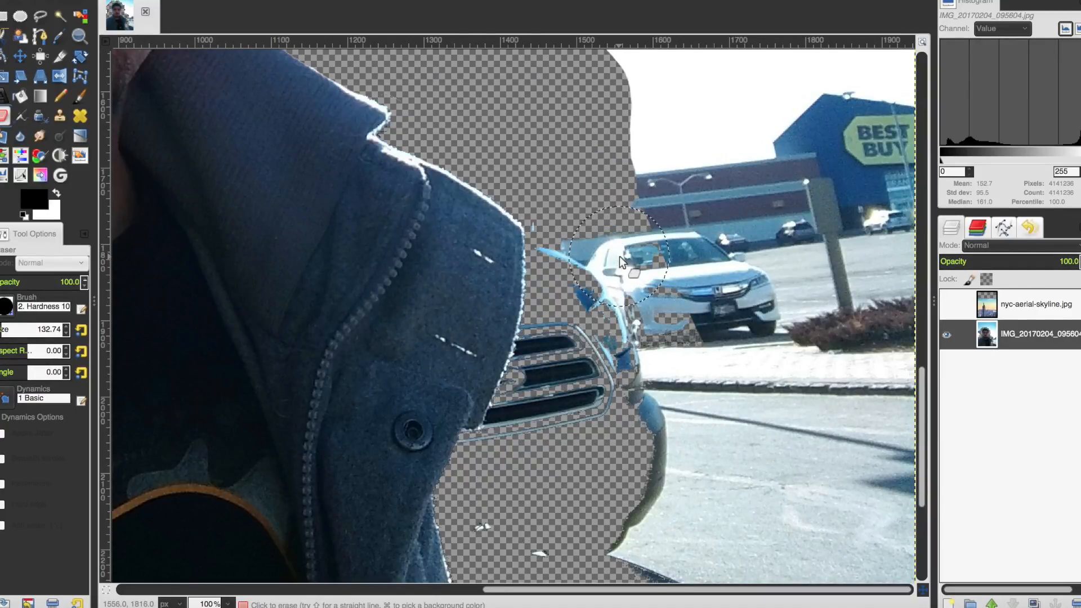
scroll(619, 255, "down", 10)
scroll(619, 255, "up", 5)
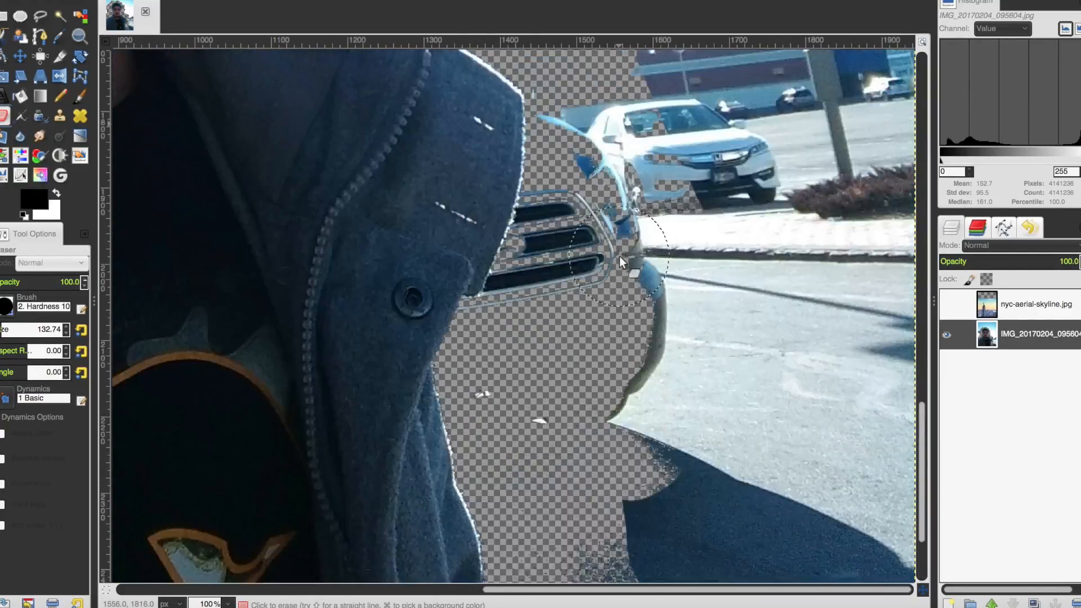
mouse_move(570, 237)
left_mouse_down()
mouse_move(602, 258)
mouse_move(564, 198)
mouse_move(569, 241)
mouse_move(557, 247)
mouse_move(550, 293)
mouse_move(550, 267)
mouse_move(544, 292)
mouse_move(540, 275)
mouse_move(535, 338)
mouse_move(499, 341)
mouse_move(517, 390)
mouse_move(500, 364)
mouse_move(549, 411)
mouse_move(590, 328)
mouse_move(656, 258)
mouse_move(608, 154)
mouse_move(577, 230)
mouse_move(630, 222)
left_mouse_up()
scroll(609, 154, "up", 3)
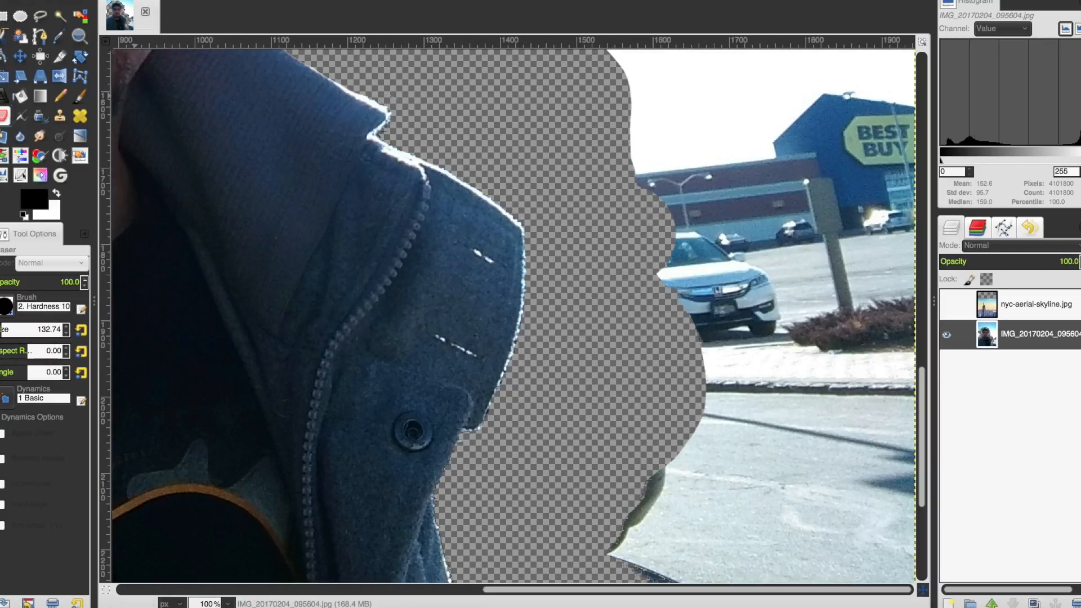
Step: Erase the shadowed pavement along the lower jacket and touch up the jacket edge with the Eraser size set to 70.17
scroll(708, 351, "down", 5)
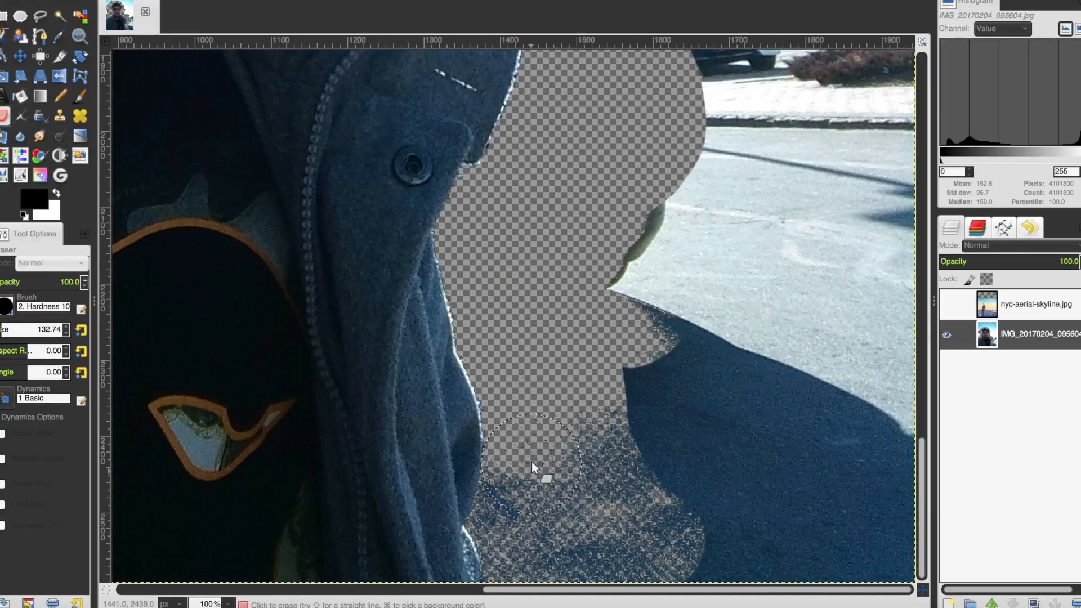
mouse_move(533, 454)
left_mouse_down()
mouse_move(530, 573)
mouse_move(659, 545)
mouse_move(712, 569)
left_mouse_up()
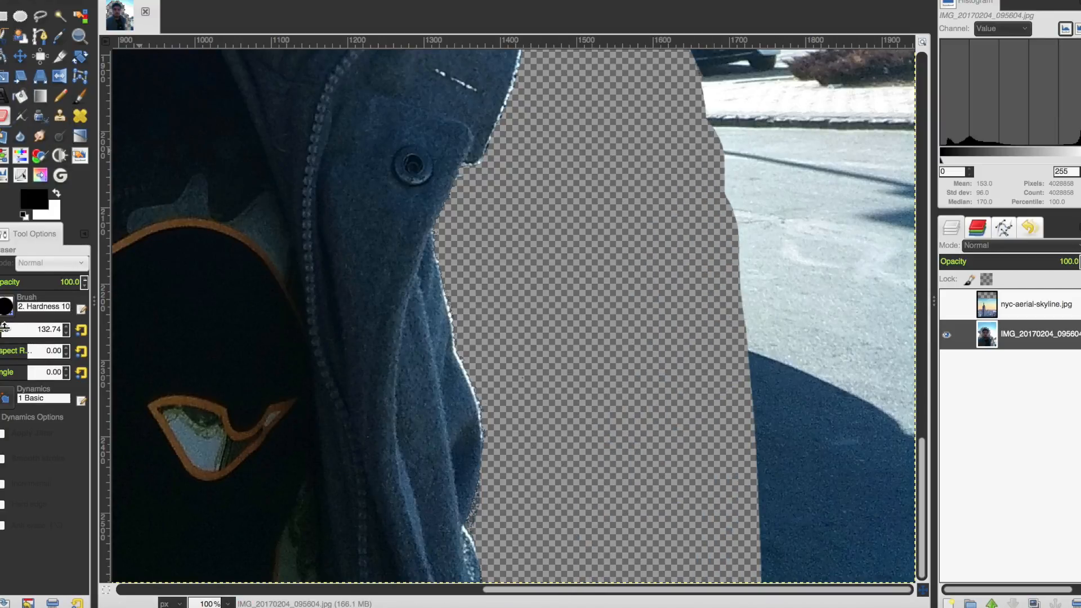
left_click_drag(18, 333, 6, 333)
scroll(501, 422, "up", 7)
scroll(492, 320, "down", 5)
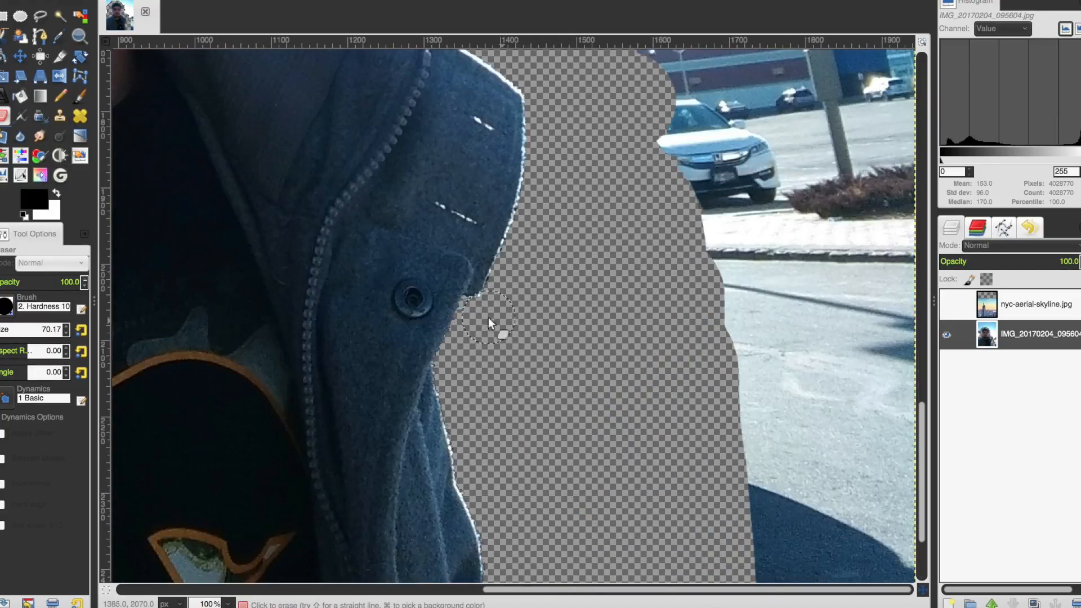
Step: Set the Eraser size to 187.63 and erase the remaining blue and white sky between the face and the image border
scroll(535, 327, "up", 15)
scroll(552, 330, "left", 10)
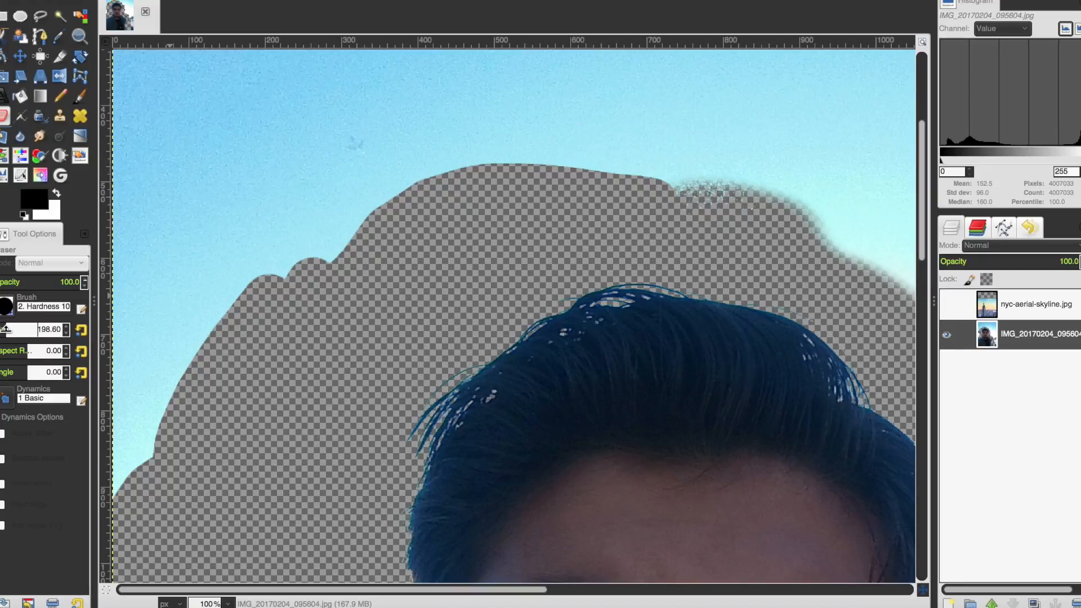
left_click_drag(6, 329, 5, 329)
mouse_move(228, 315)
left_mouse_down()
mouse_move(387, 158)
mouse_move(82, 97)
mouse_move(126, 512)
mouse_move(190, 214)
mouse_move(243, 177)
left_mouse_up()
scroll(242, 178, "down", 5)
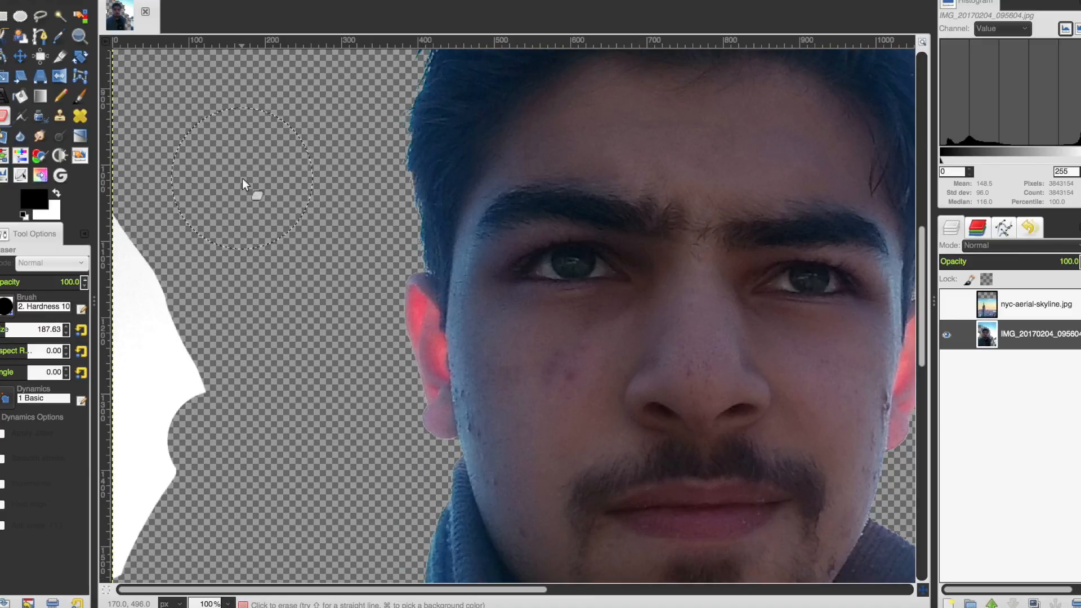
left_click_drag(150, 224, 143, 527)
scroll(143, 527, "right", 8)
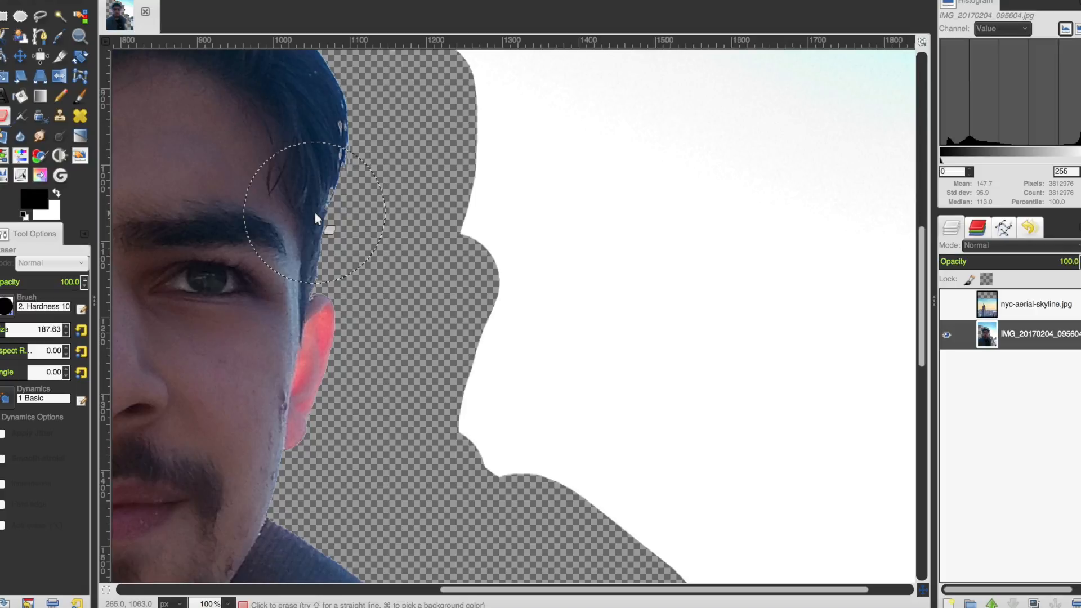
Step: Erase a further band of blue sky above the hair with the 187.63 px Eraser
scroll(315, 213, "up", 7)
scroll(316, 212, "left", 8)
left_click_drag(315, 213, 540, 238)
scroll(550, 239, "up", 4)
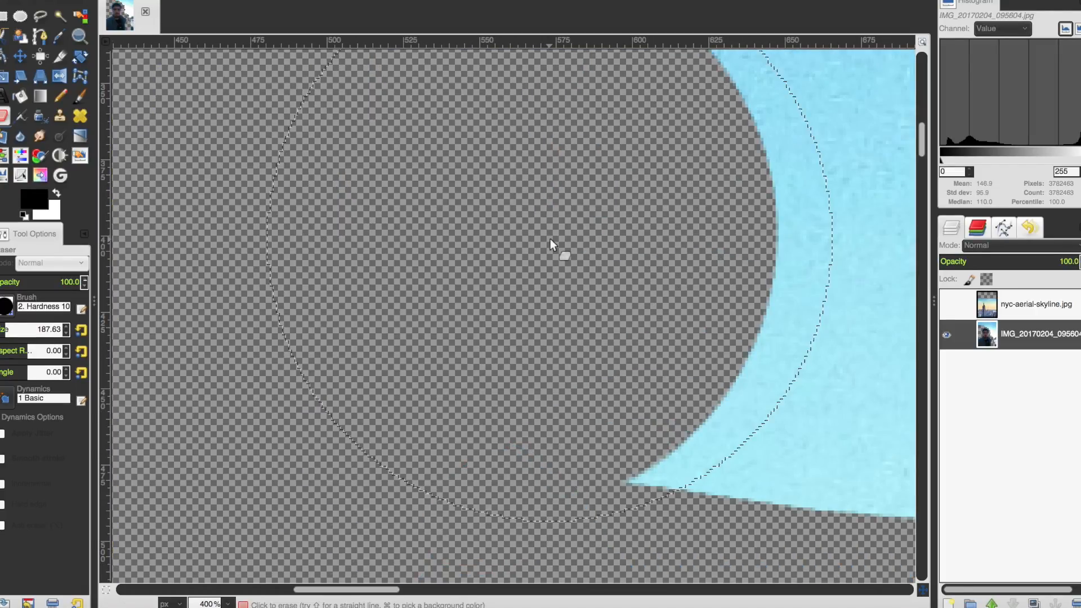
scroll(549, 239, "down", 4)
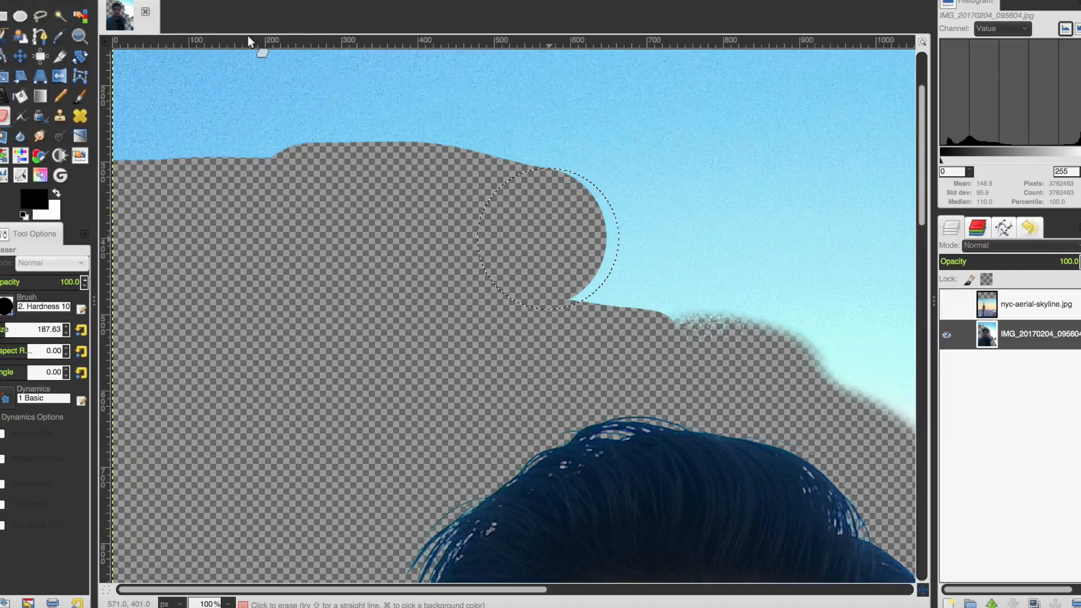
left_click(190, 0)
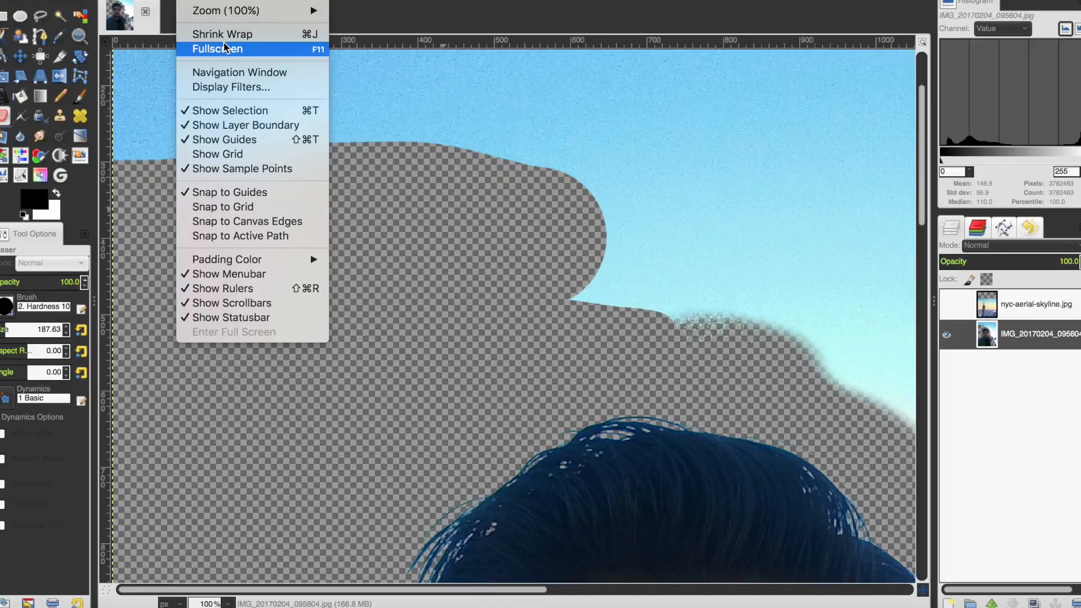
mouse_move(254, 11)
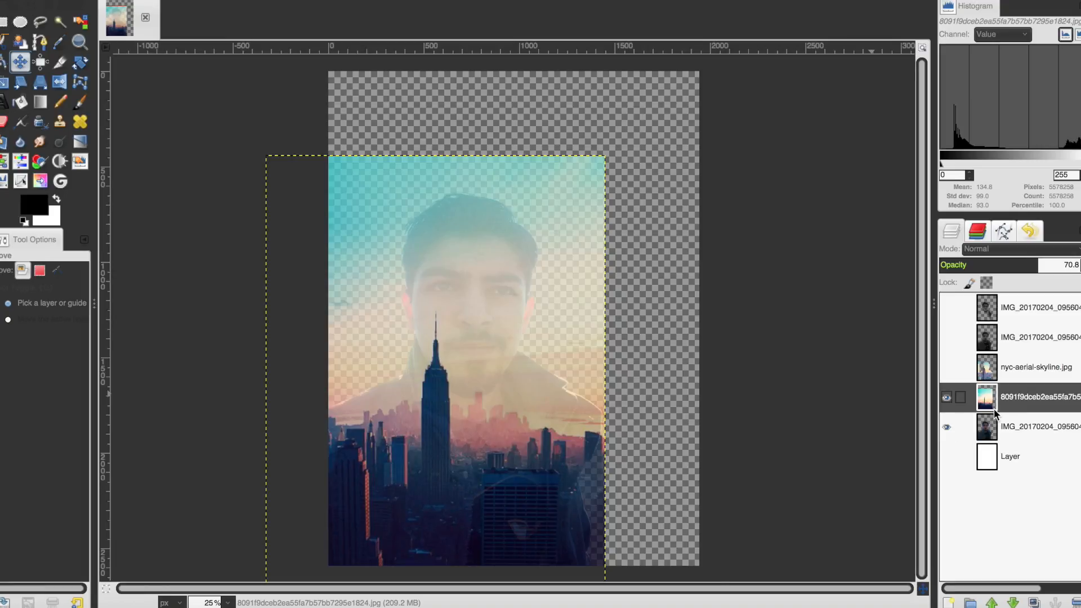
Step: Make a selection from the portrait copy layer's alpha and invert it to cover everything outside the silhouette
left_click(1032, 432)
right_click(1033, 435)
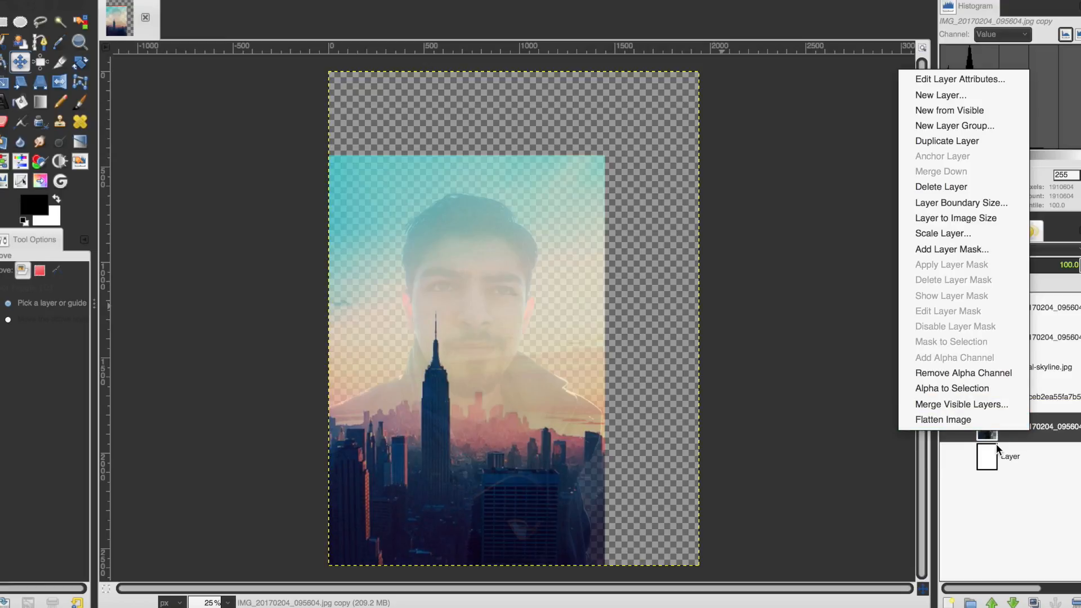
left_click(980, 392)
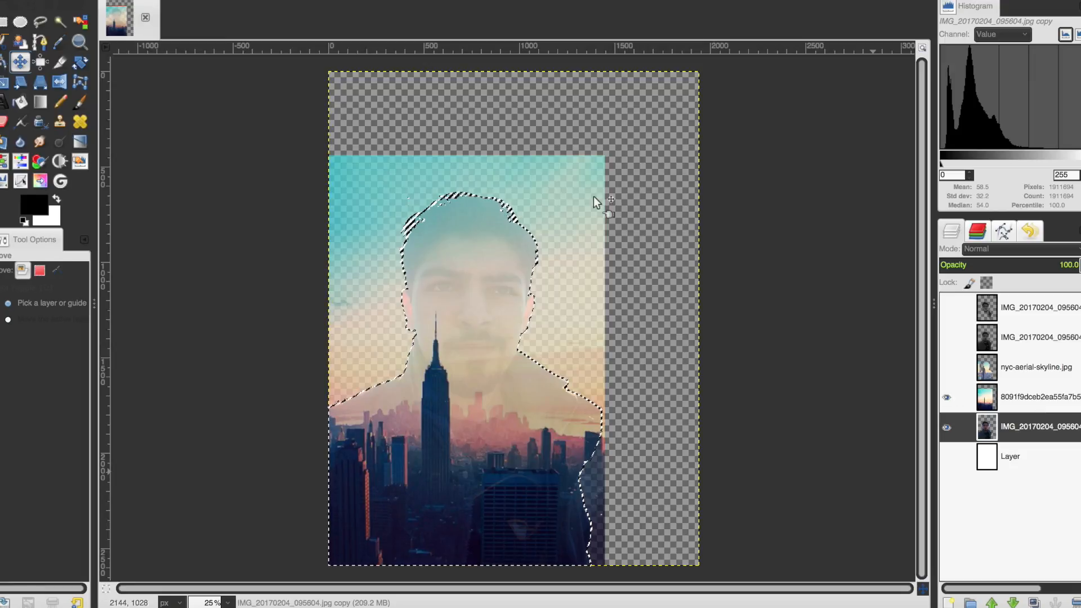
left_click(150, 0)
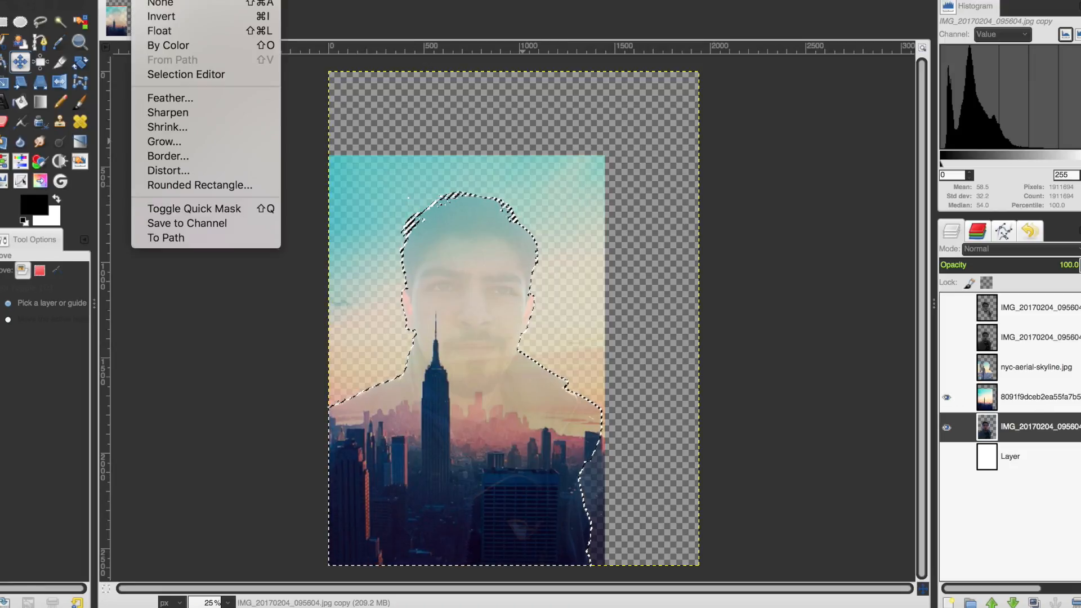
left_click(178, 22)
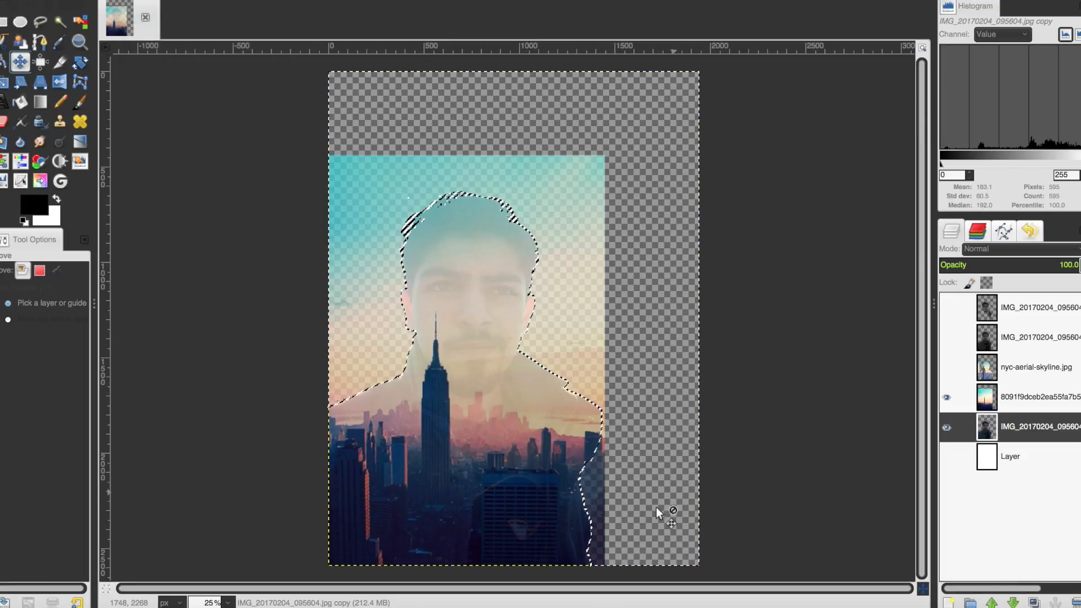
Step: Erase the skyline layer everywhere outside the silhouette using a hard-edged Eraser at size 466.32, and clear the selection
left_click(1015, 401)
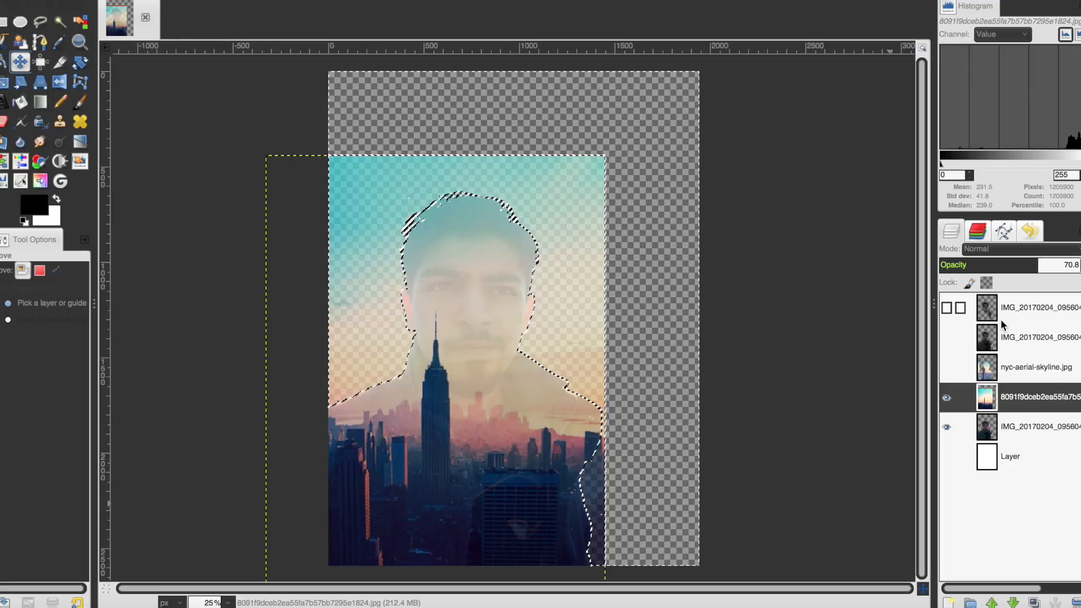
left_click(5, 122)
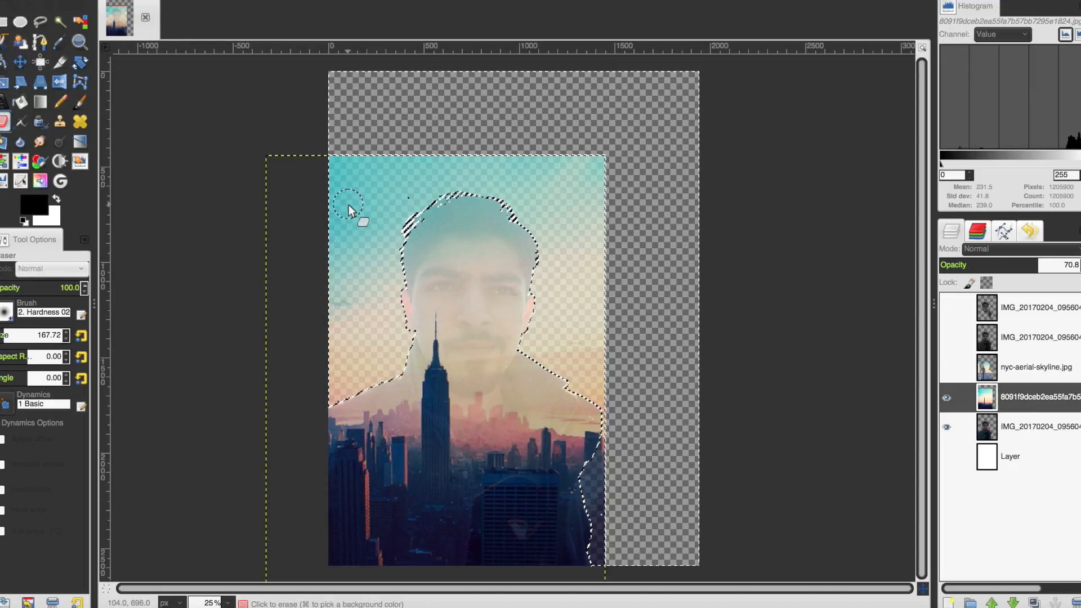
left_click_drag(530, 224, 494, 193)
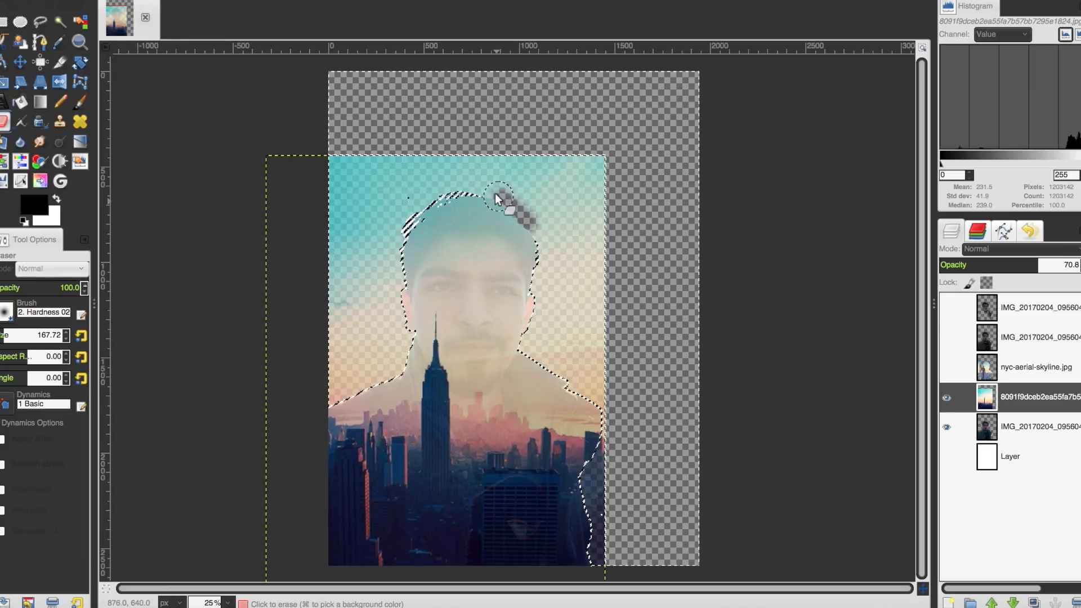
left_click(6, 311)
left_click(82, 415)
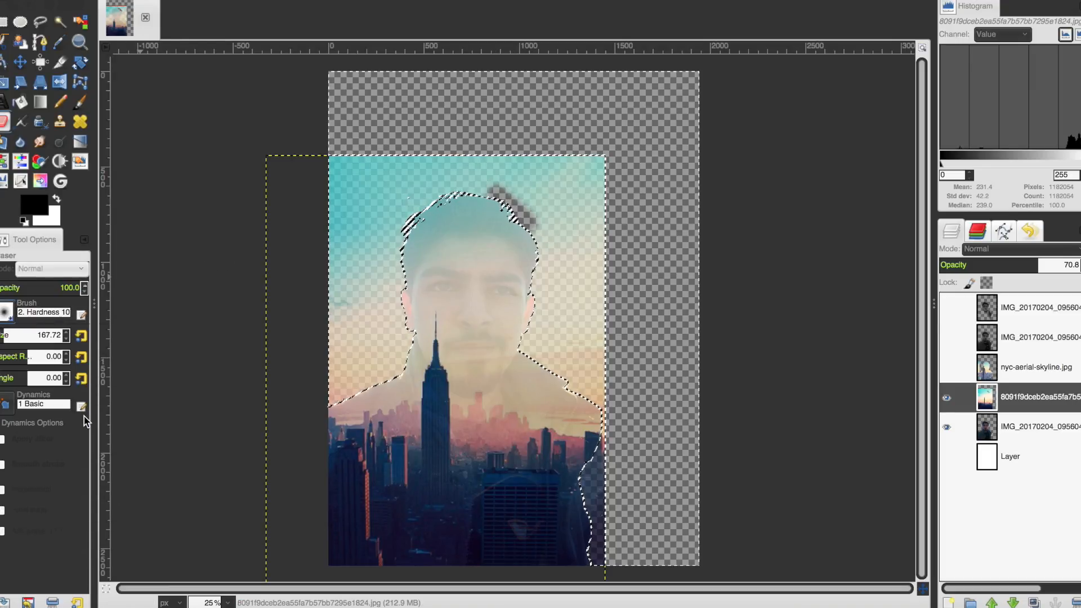
left_click_drag(17, 339, 183, 336)
mouse_move(384, 208)
left_mouse_down()
mouse_move(507, 166)
mouse_move(583, 174)
mouse_move(574, 219)
mouse_move(529, 217)
mouse_move(560, 378)
mouse_move(591, 448)
mouse_move(595, 559)
mouse_move(606, 287)
mouse_move(568, 202)
mouse_move(400, 199)
mouse_move(319, 319)
mouse_move(330, 429)
mouse_move(427, 242)
mouse_move(397, 418)
mouse_move(359, 470)
mouse_move(332, 440)
mouse_move(332, 318)
mouse_move(399, 207)
left_mouse_up()
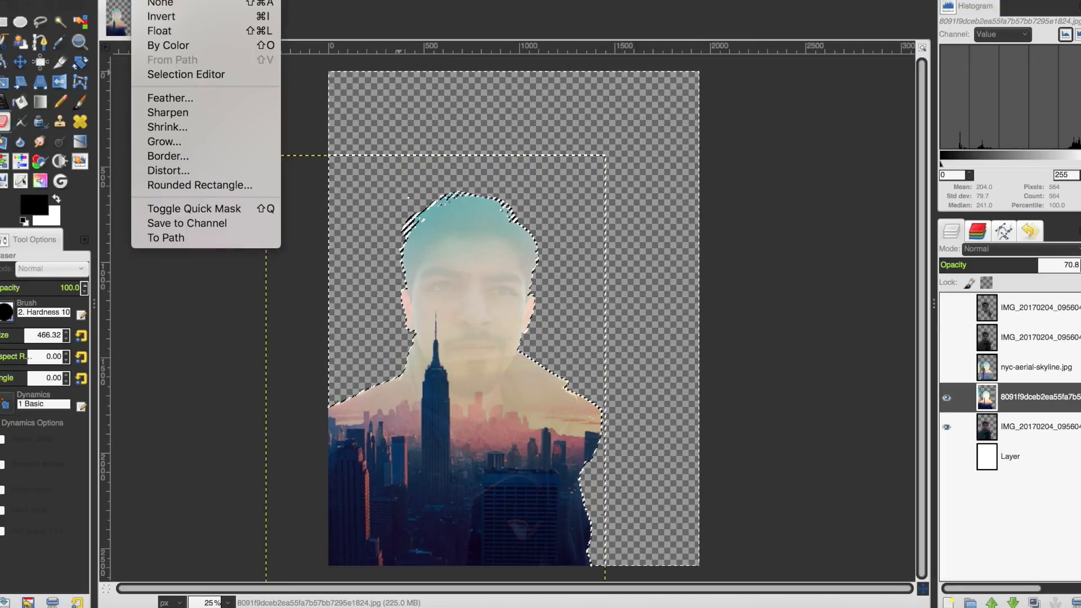
left_click(148, 5)
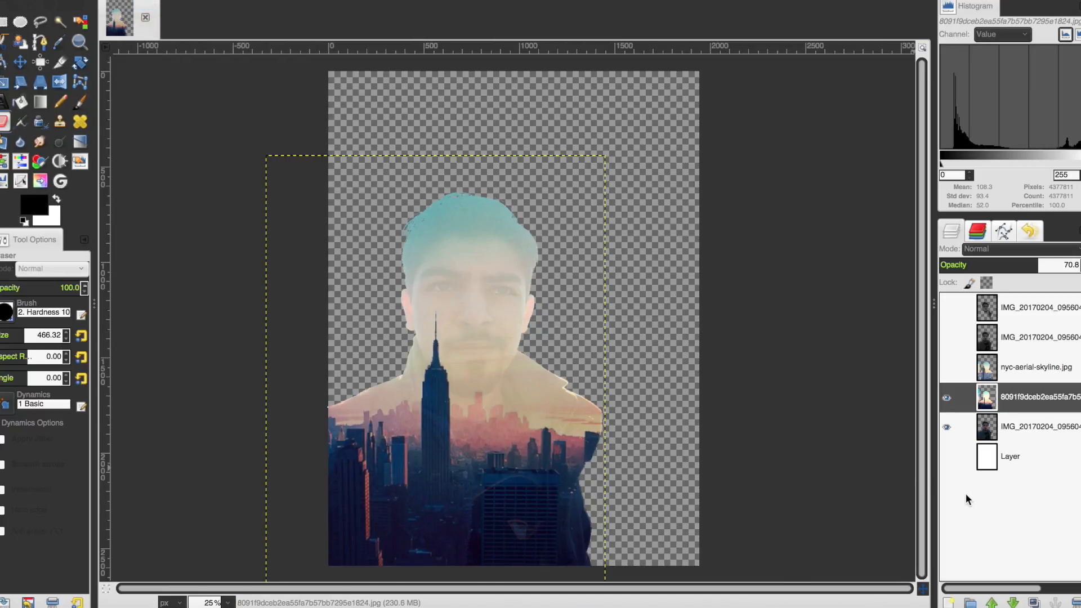
Step: Duplicate the visible portrait copy layer and place the duplicate directly above the masked skyline layer
left_click(1033, 435)
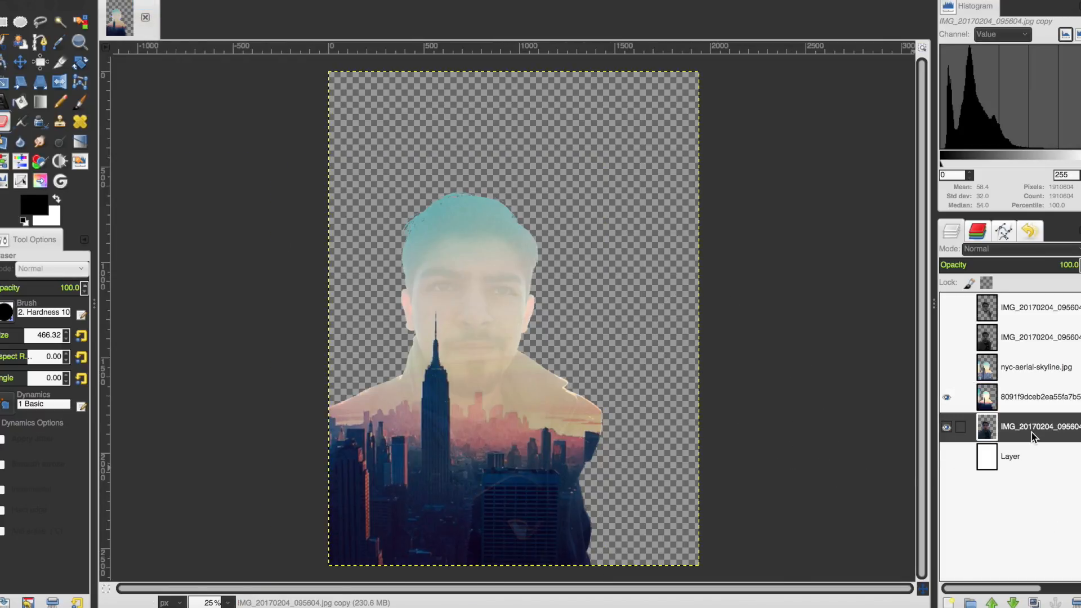
right_click(1033, 434)
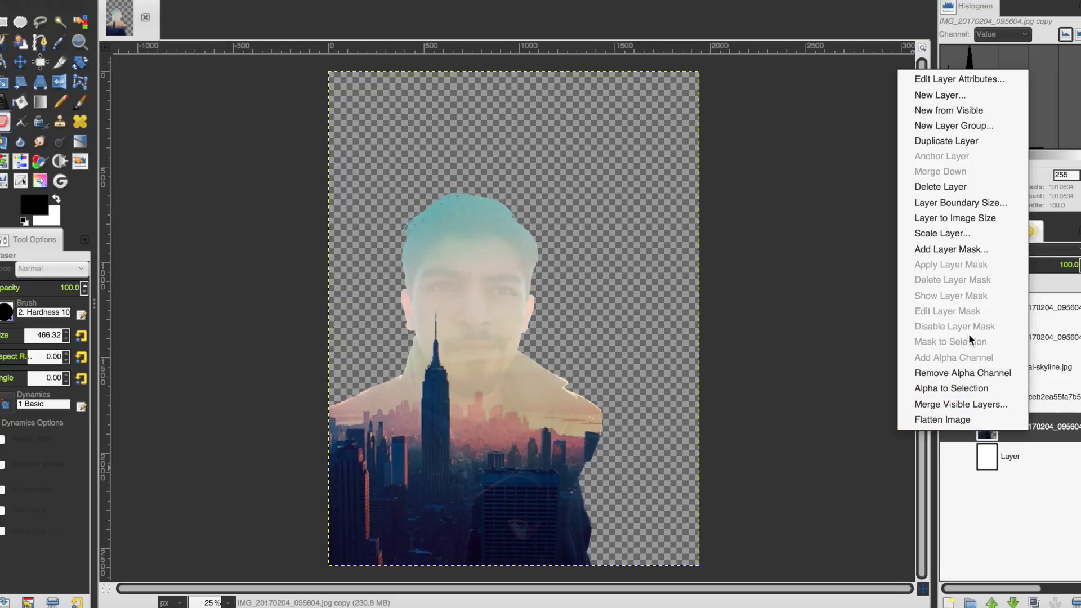
left_click(944, 141)
left_click_drag(998, 437, 996, 385)
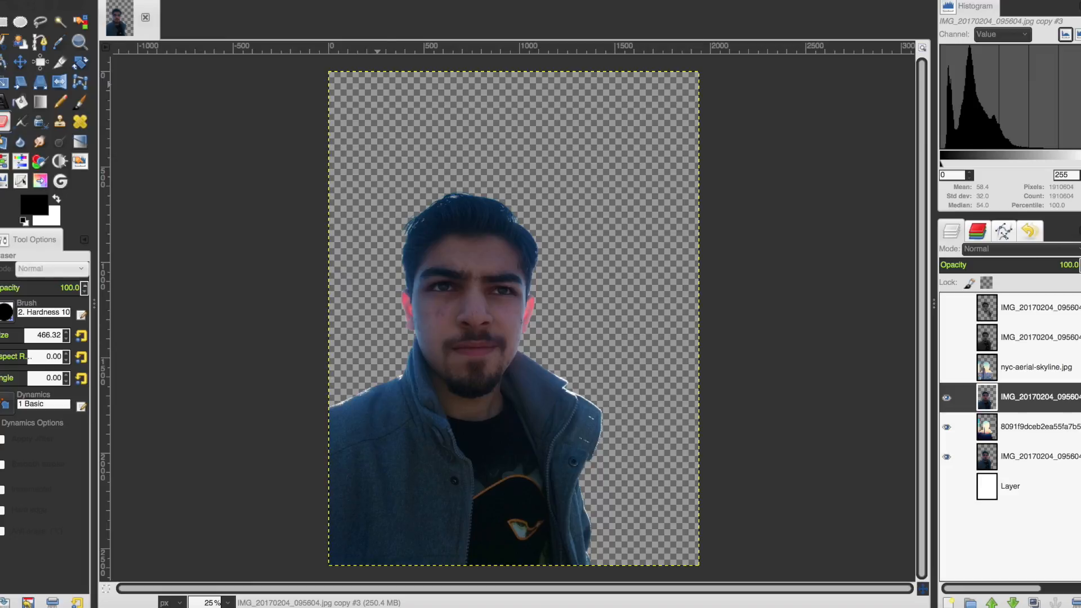
Step: Desaturate the new portrait duplicate by setting its Hue-Saturation saturation to -100
left_click(232, 0)
mouse_move(329, 0)
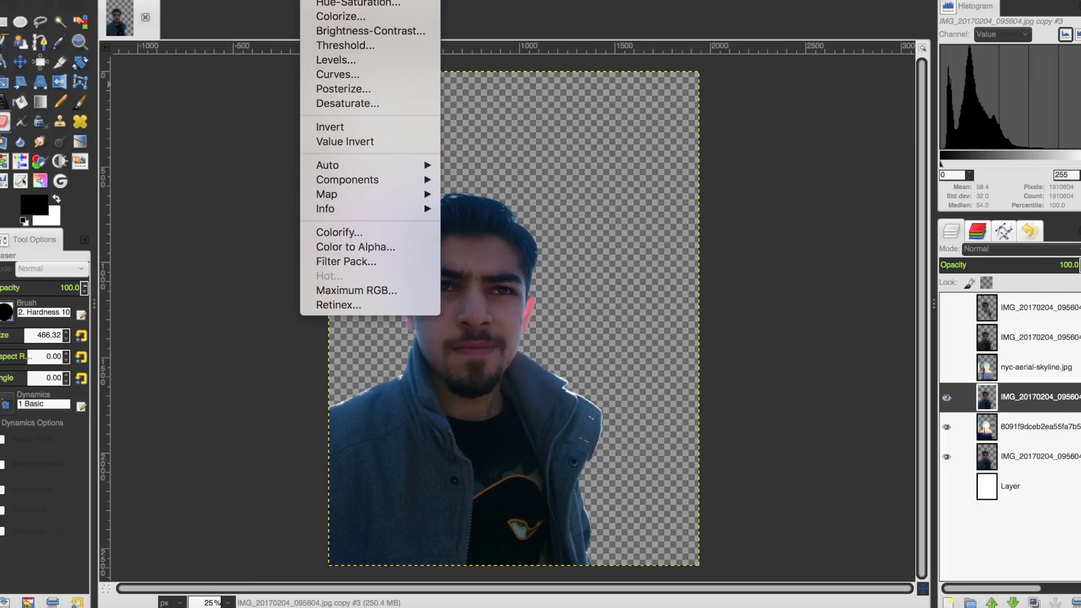
left_click(345, 4)
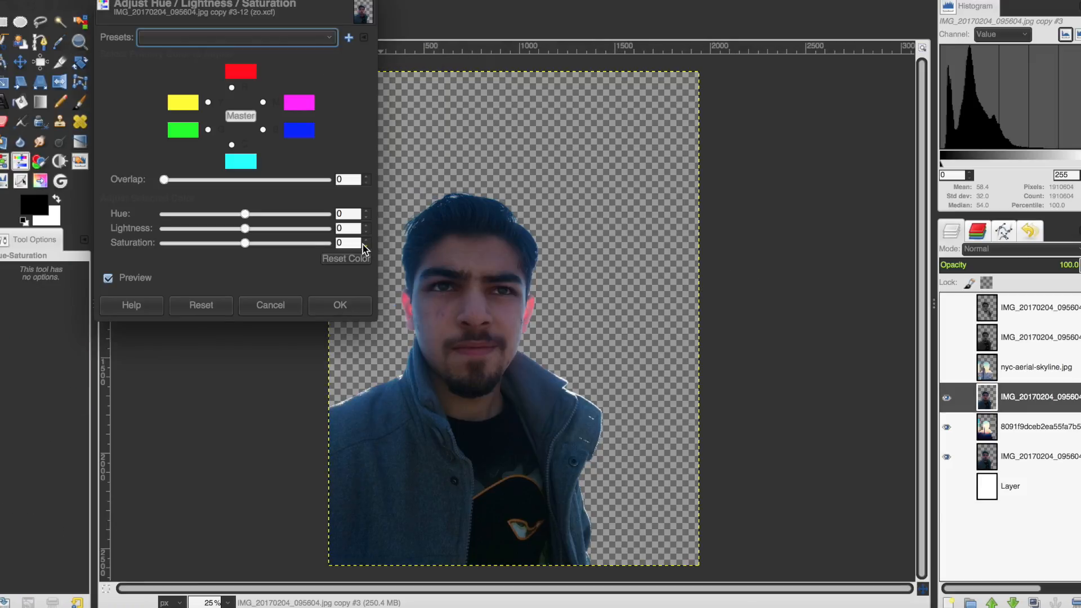
left_click_drag(243, 244, 116, 246)
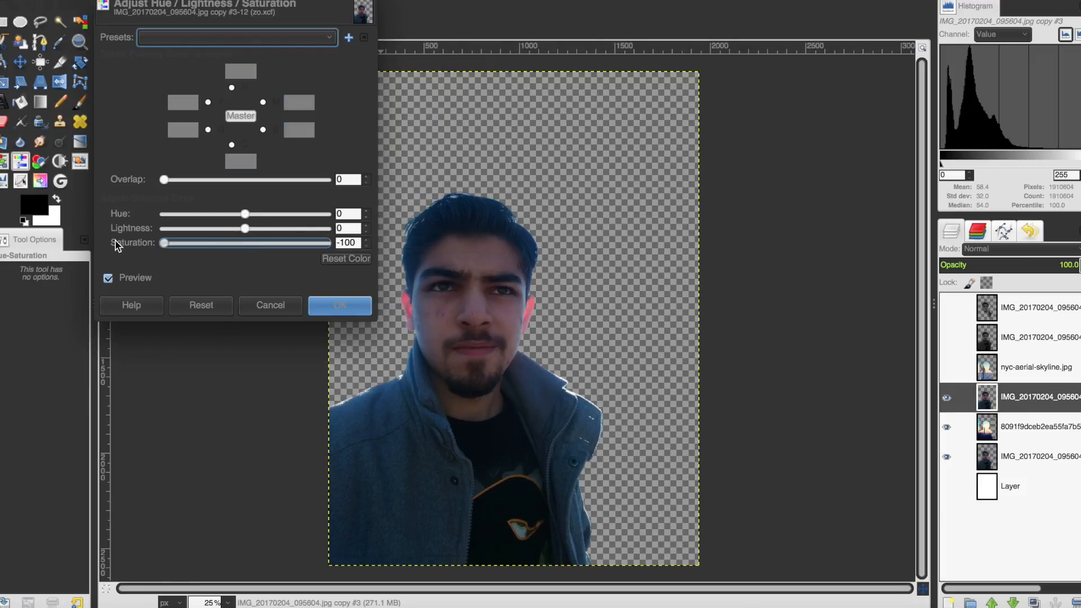
left_click(320, 304)
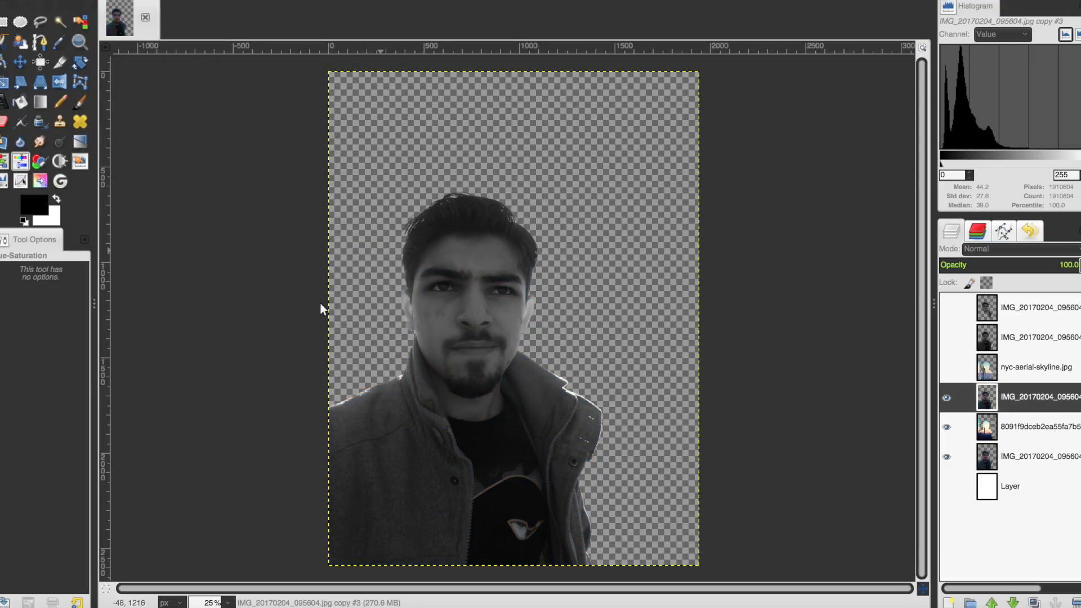
Step: Try the Burn, Overlay and Multiply blend modes on the black-and-white portrait layer
left_click(1013, 252)
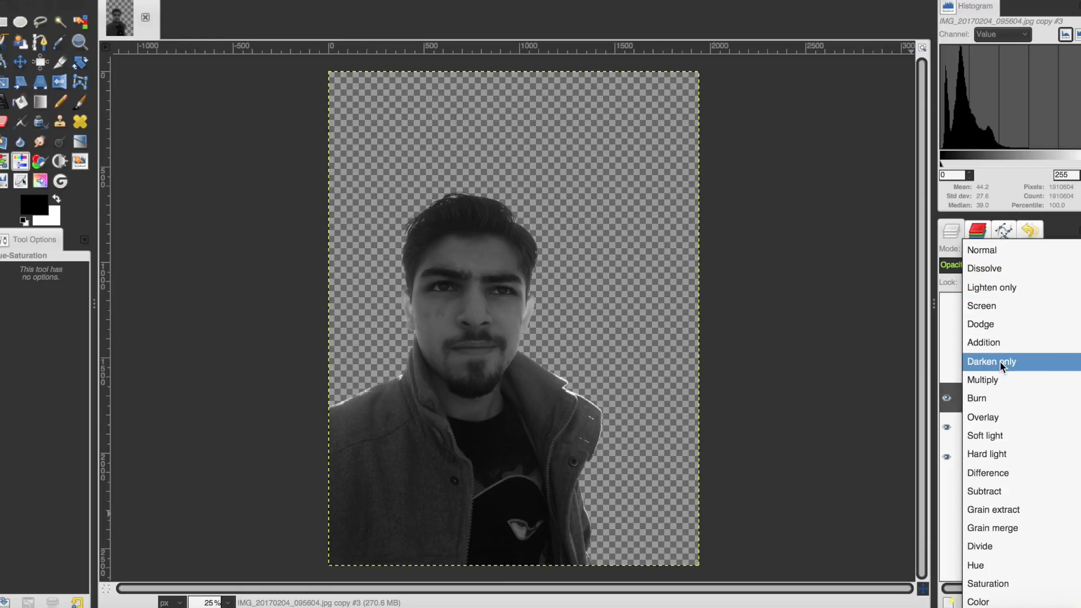
left_click(1003, 399)
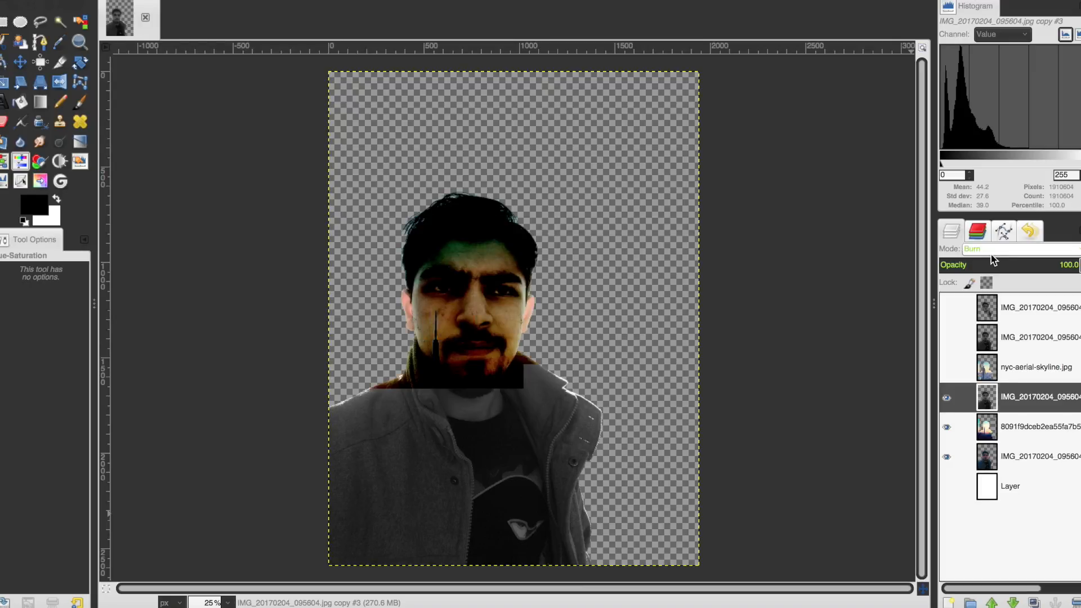
left_click(991, 255)
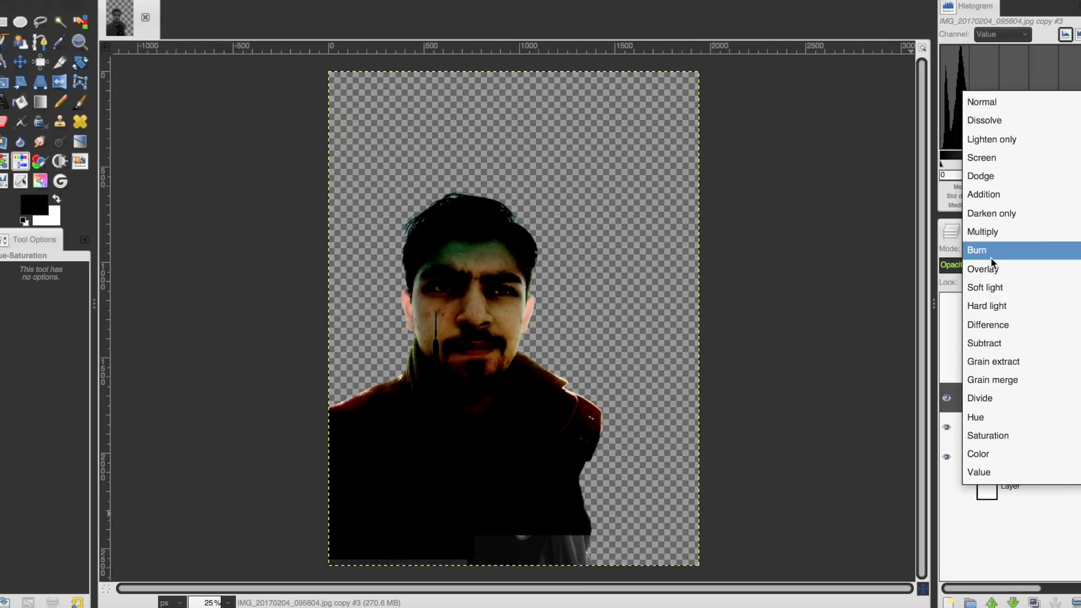
left_click(991, 270)
left_click(984, 248)
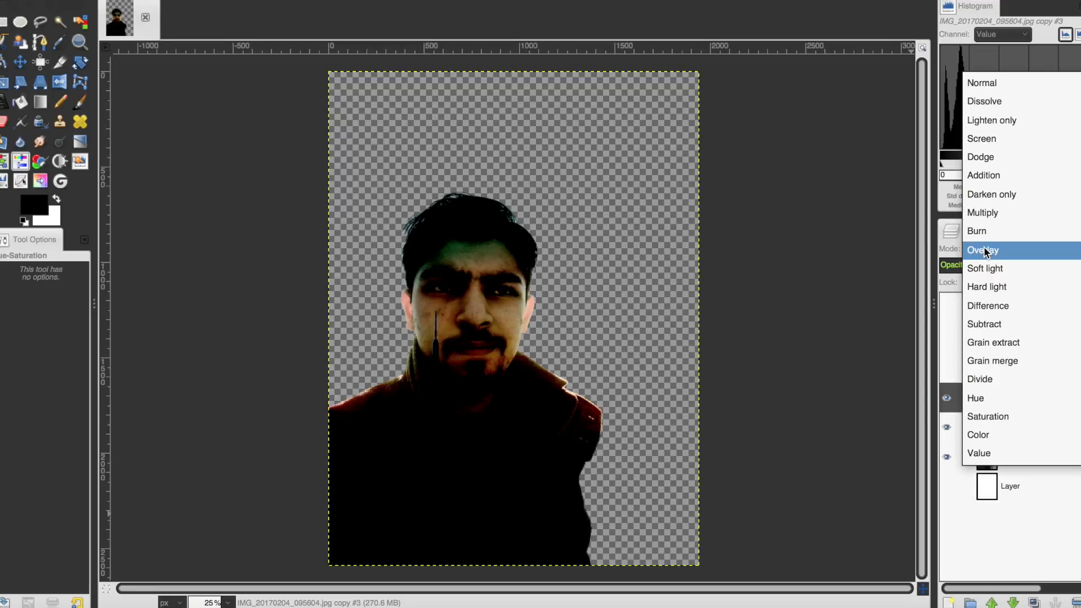
left_click(990, 215)
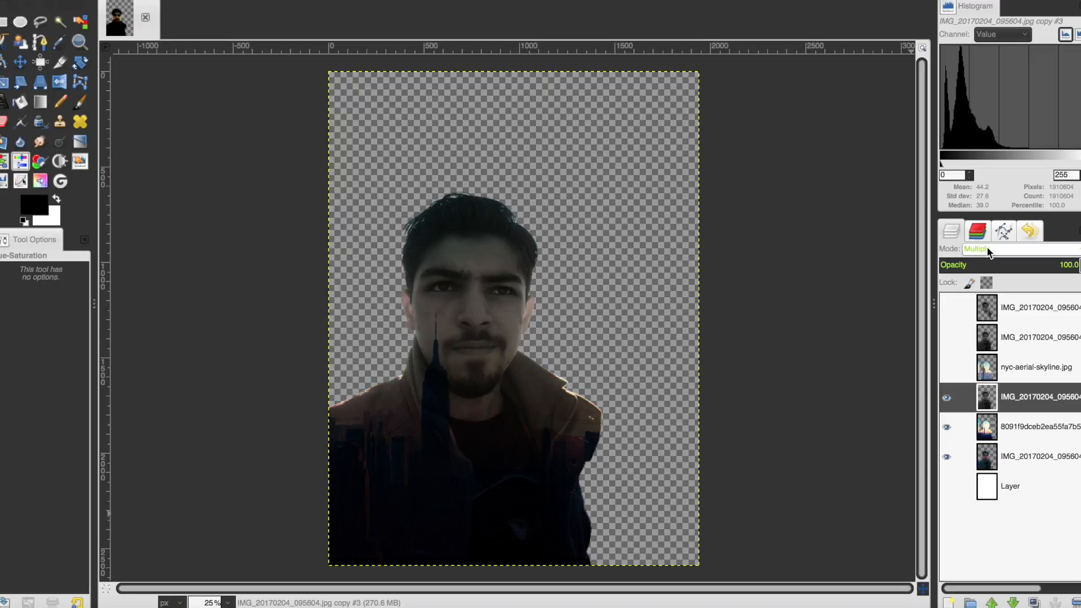
Step: Set the black-and-white portrait layer's blend mode to Soft light
left_click(990, 250)
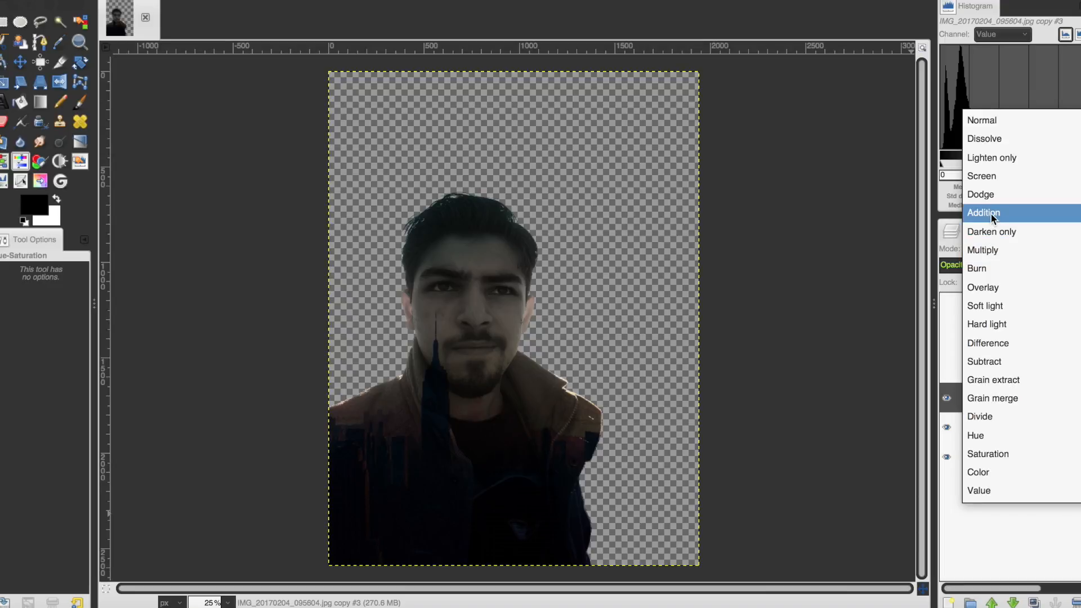
left_click(921, 258)
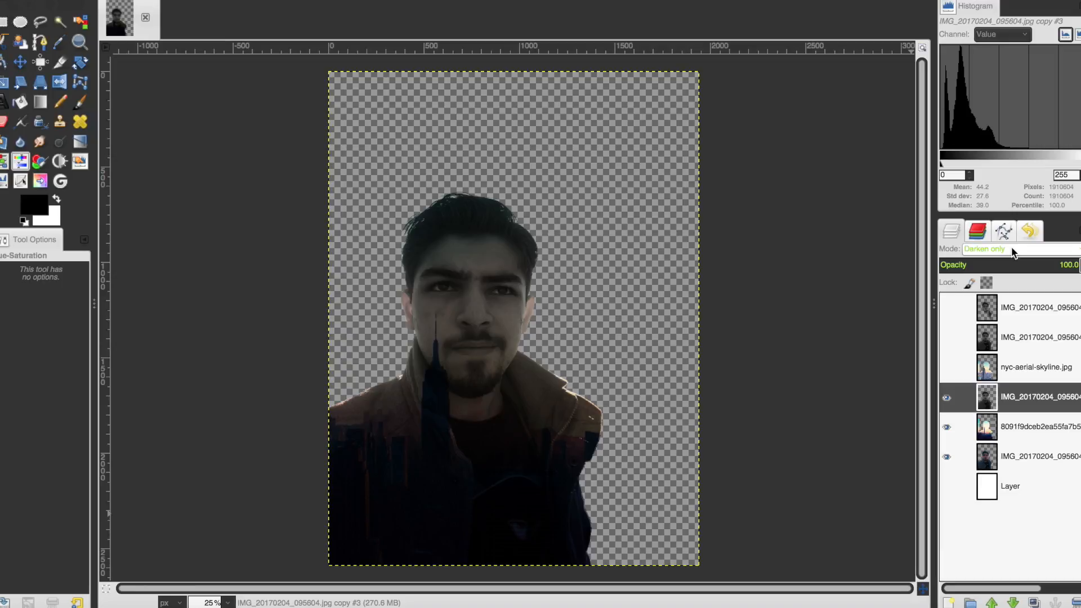
scroll(1012, 252, "up", 2)
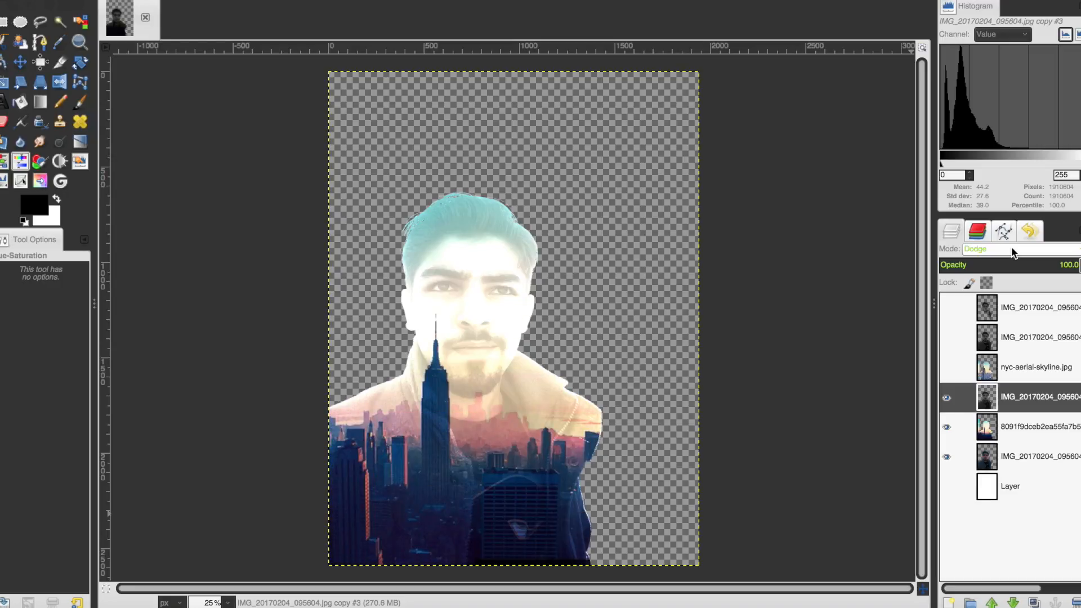
scroll(1012, 251, "down", 6)
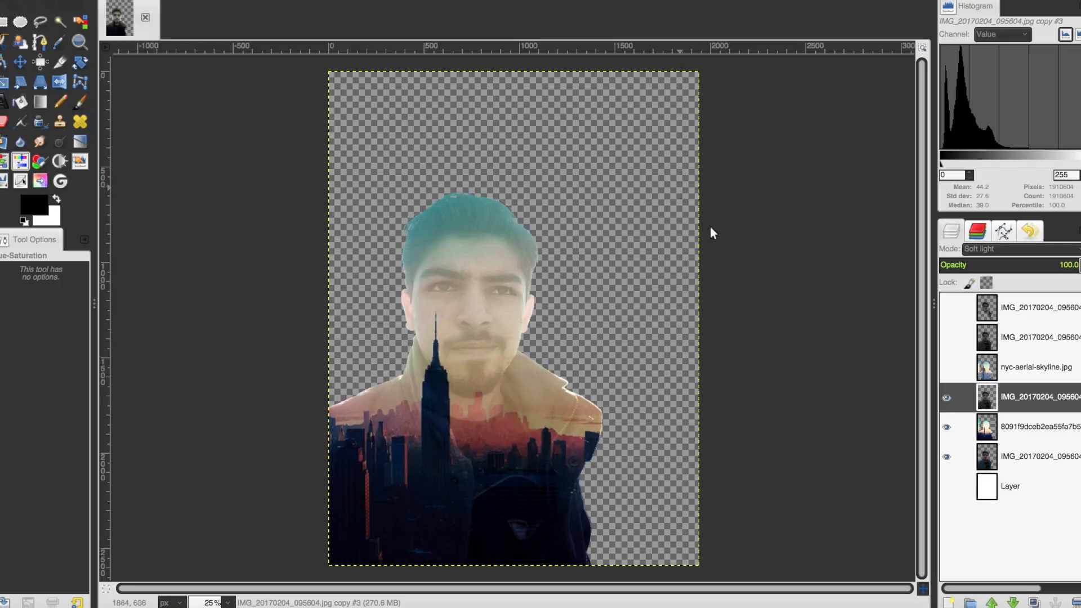
Step: Duplicate the Soft light portrait layer and erase the duplicate over the jacket and shoulders with a soft Eraser at size 780.44
right_click(996, 410)
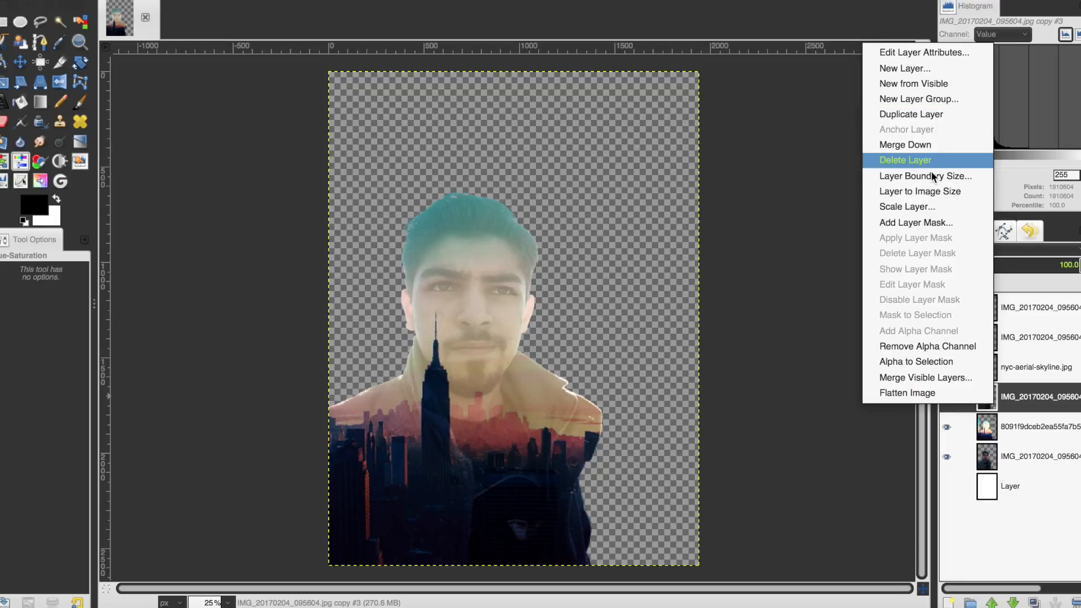
left_click(929, 116)
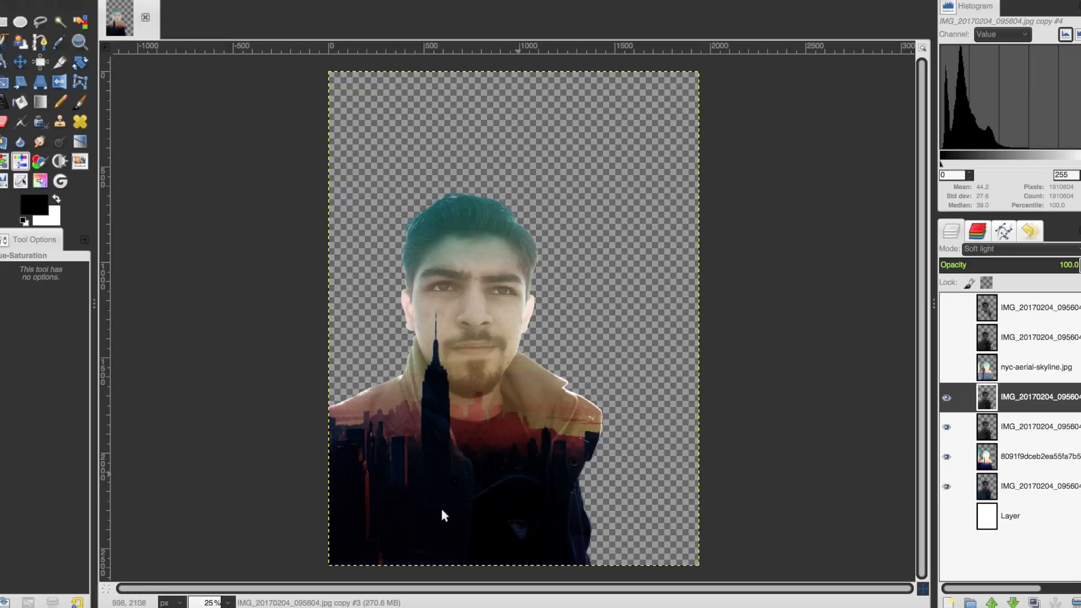
left_click(10, 126)
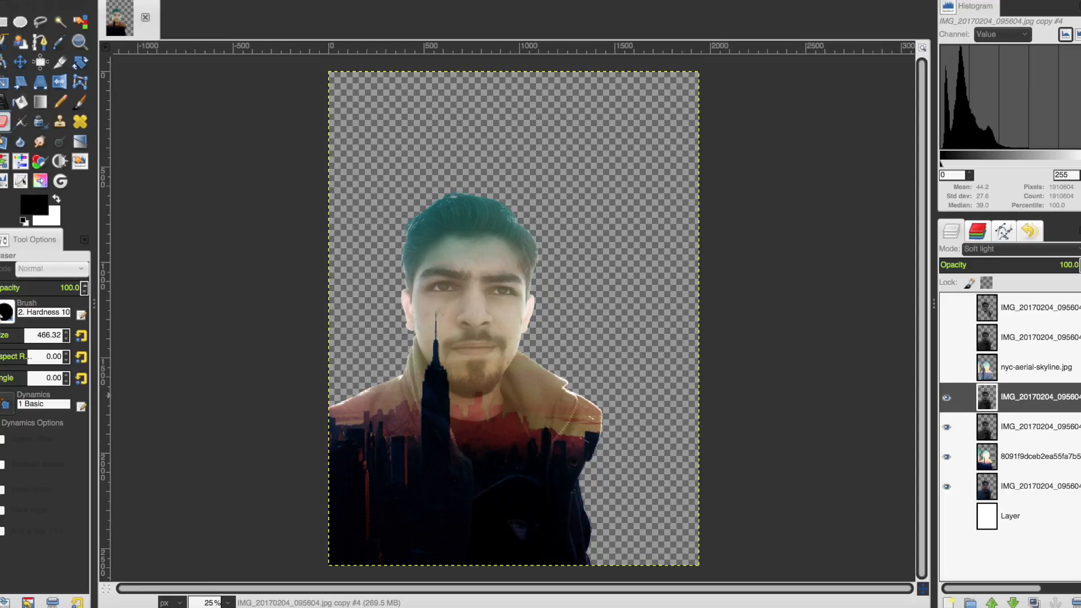
left_click(7, 311)
left_click(23, 416)
left_click(5, 313)
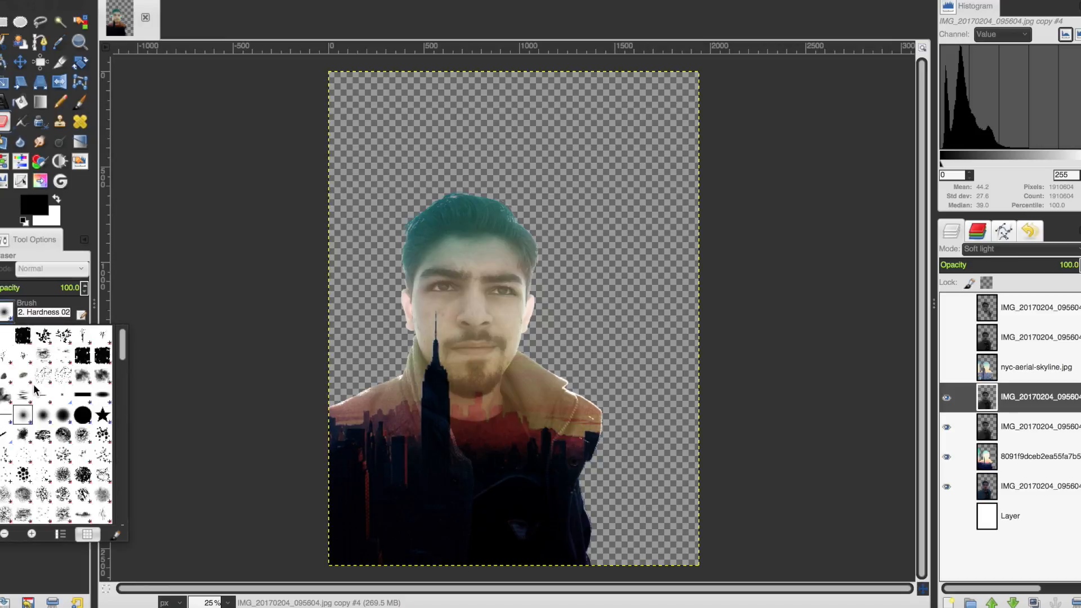
left_click(4, 311)
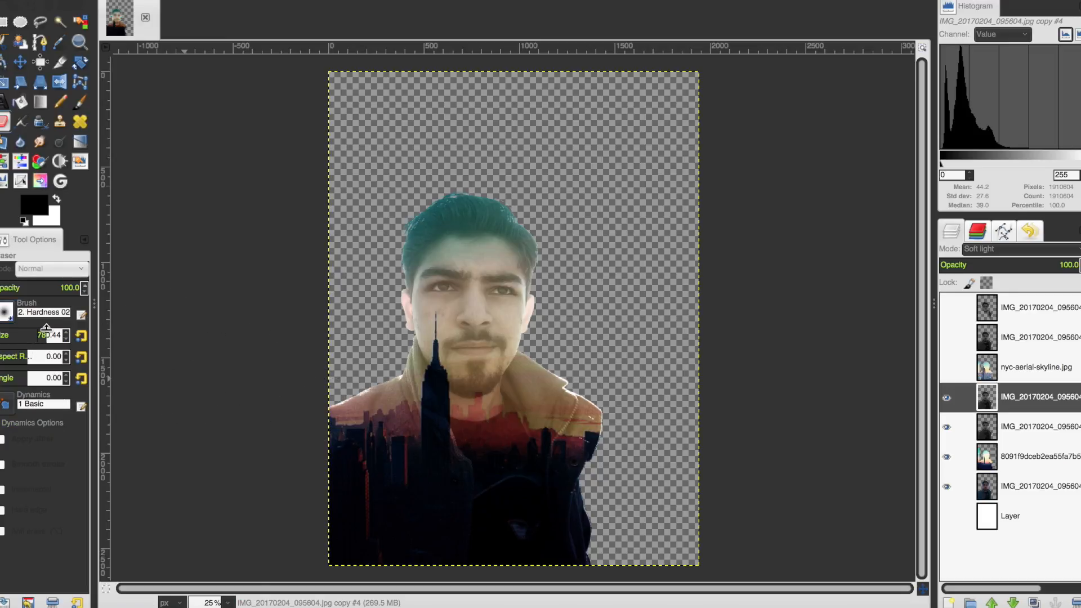
mouse_move(385, 509)
left_mouse_down()
mouse_move(416, 514)
mouse_move(420, 536)
mouse_move(357, 466)
mouse_move(341, 423)
mouse_move(461, 541)
mouse_move(457, 567)
mouse_move(492, 469)
mouse_move(528, 460)
mouse_move(558, 479)
mouse_move(561, 563)
mouse_move(541, 553)
mouse_move(547, 498)
mouse_move(590, 360)
left_mouse_up()
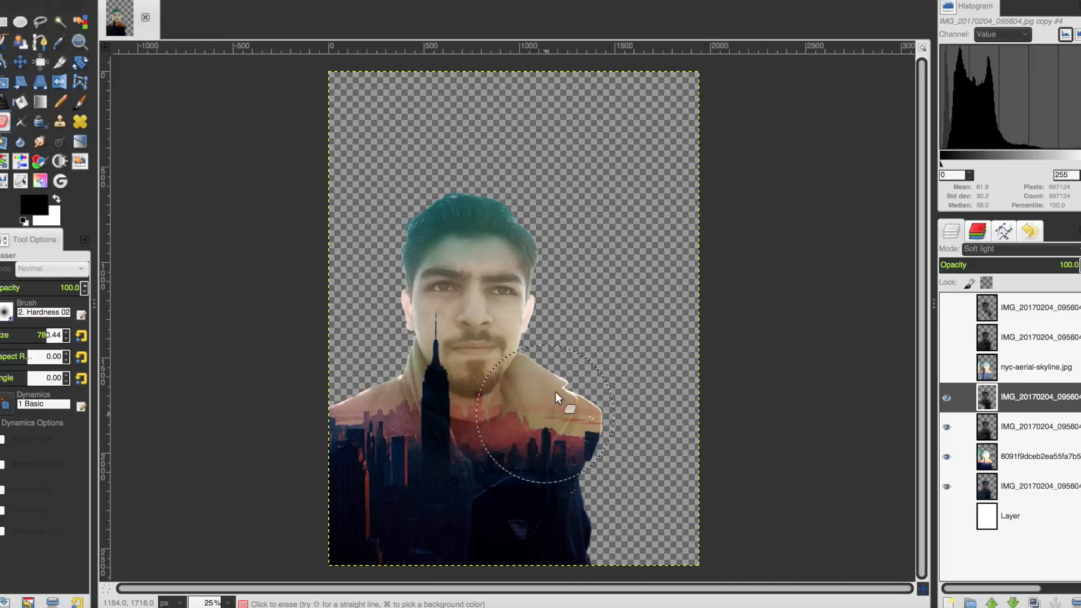
left_click(572, 546)
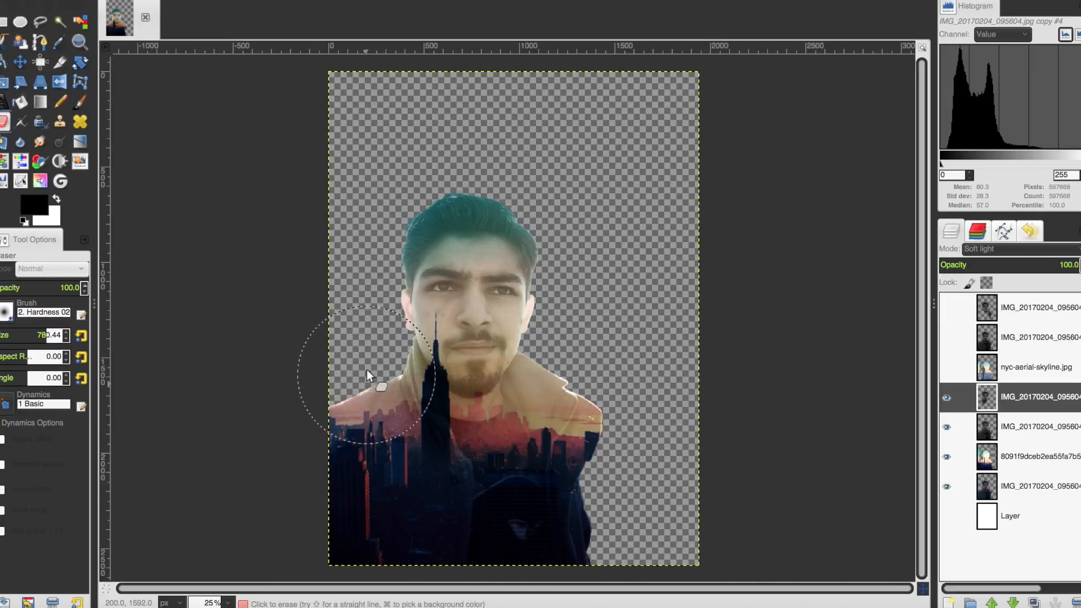
left_click_drag(370, 359, 406, 439)
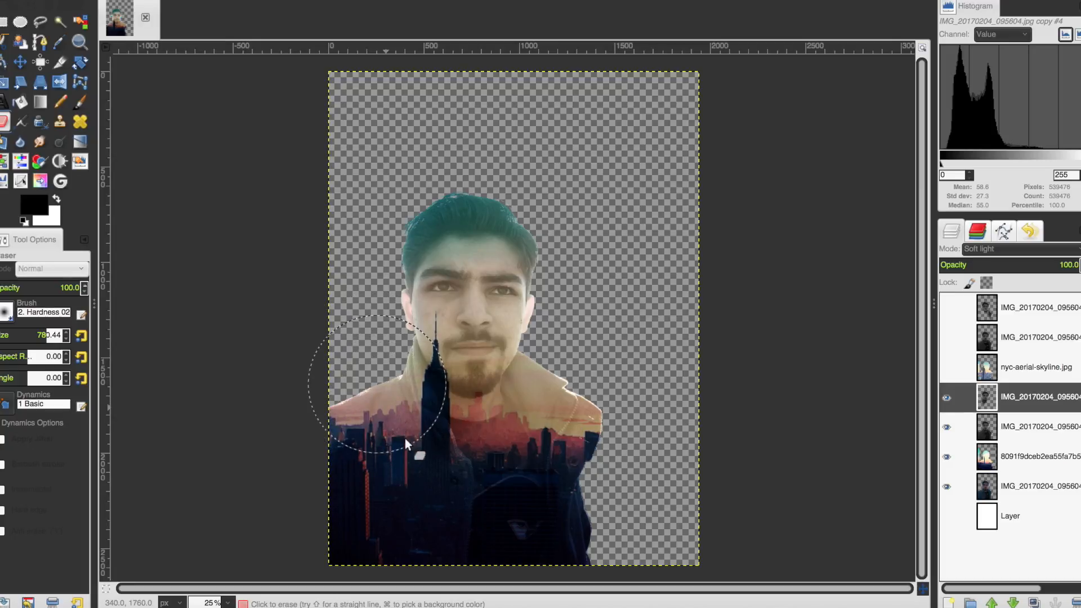
left_click_drag(406, 439, 394, 455)
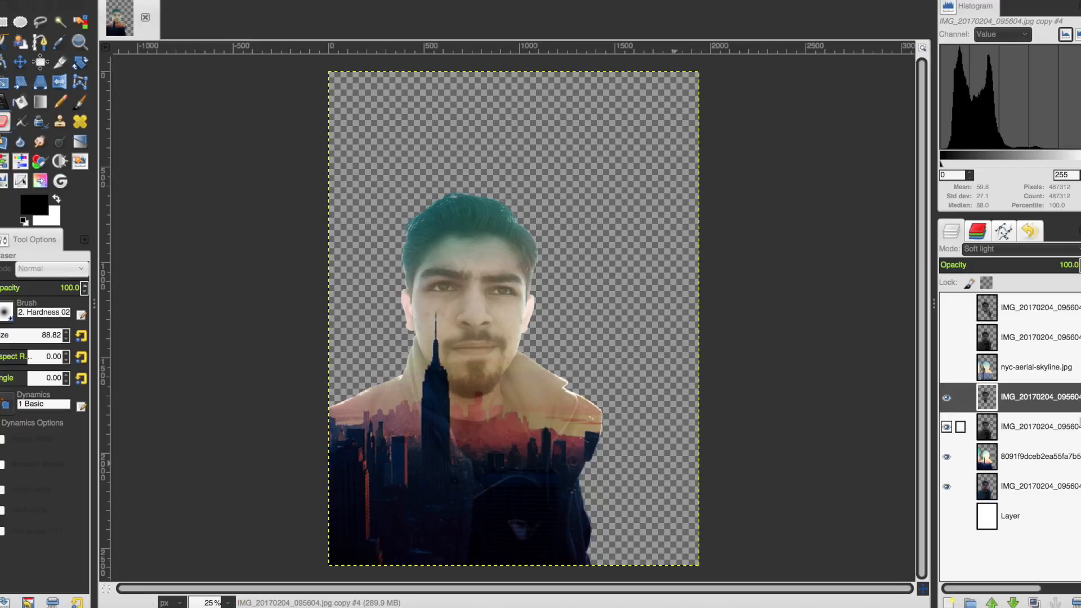
Step: Try erasing the lower jacket on the first Soft light layer with the Eraser size set to 473.05, and undo the erasing
left_click(1074, 426)
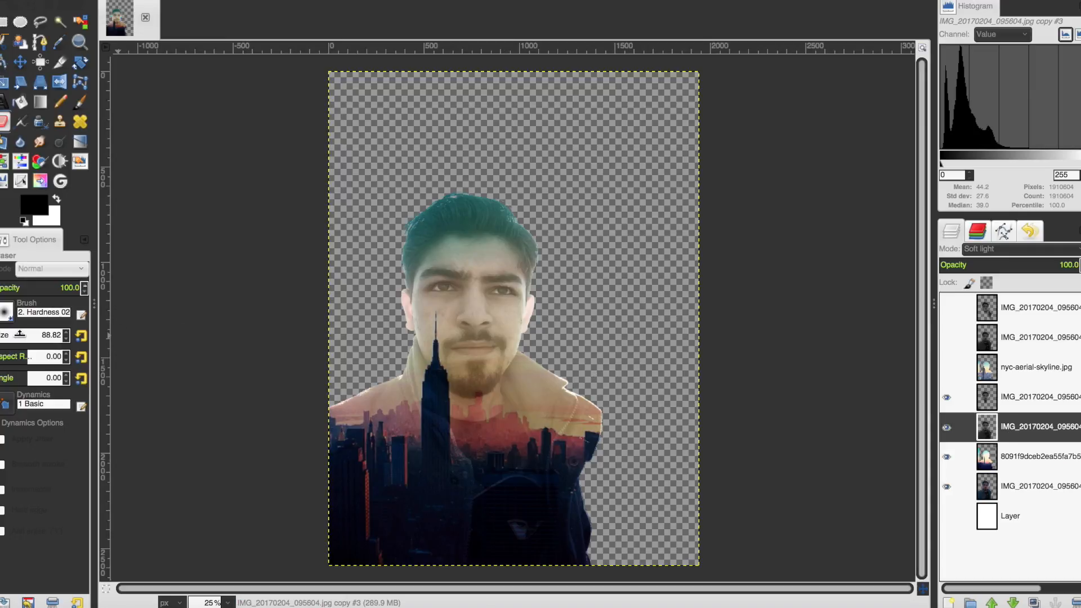
left_click_drag(18, 334, 32, 334)
mouse_move(400, 511)
left_mouse_down()
mouse_move(478, 529)
mouse_move(342, 443)
left_mouse_up()
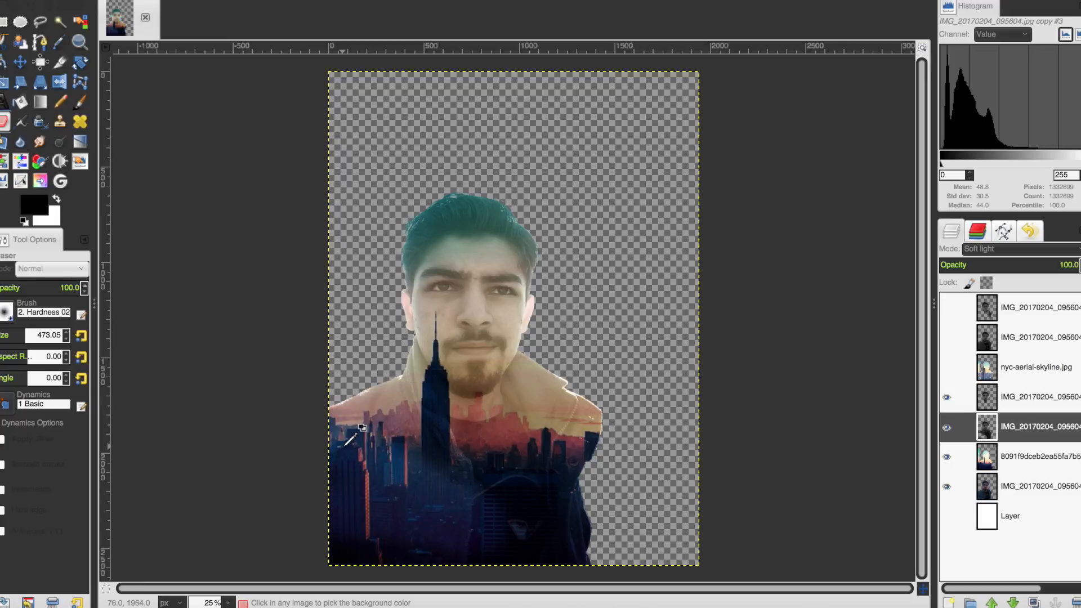
key("super+z")
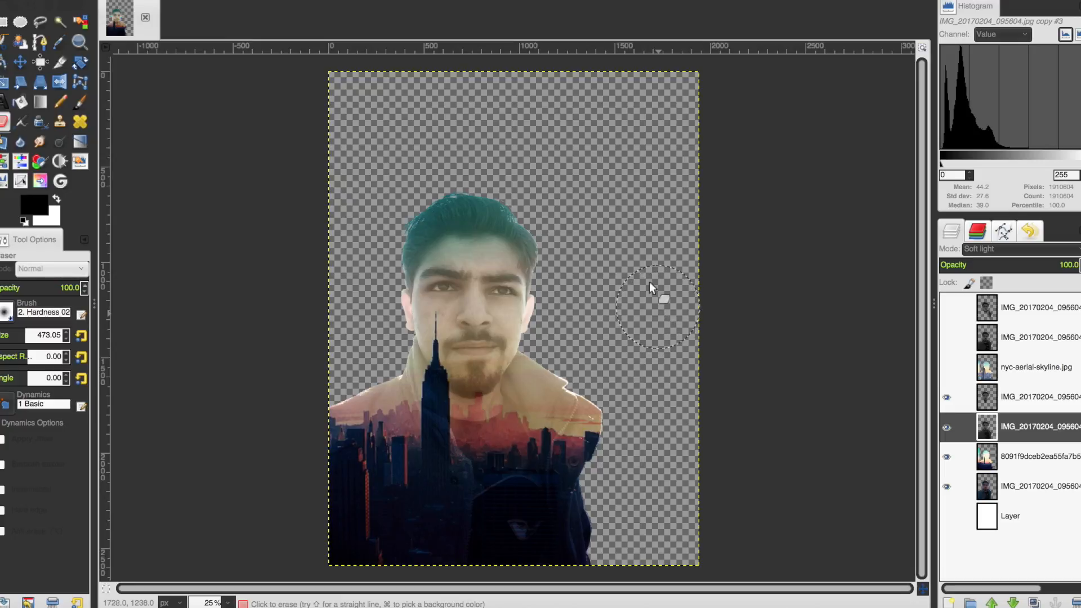
Step: Show the white background layer at the base of the layer stack
left_click(947, 515)
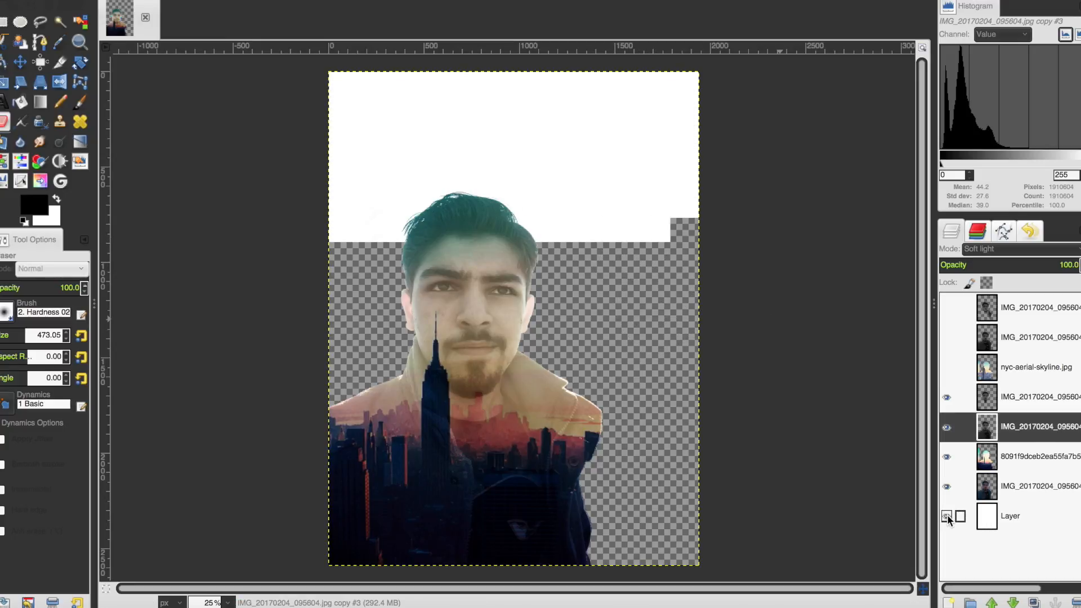
Step: Hide the white background layer and add a transparent 1944 × 2592 px layer directly above it, beneath the lowest portrait layer
left_click(947, 515)
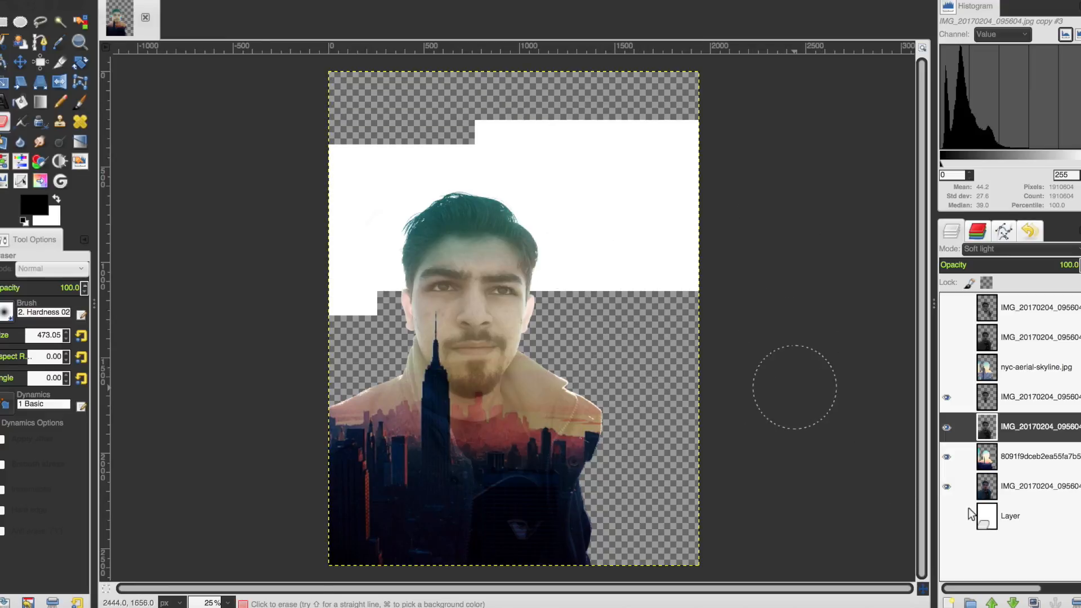
left_click(1020, 516)
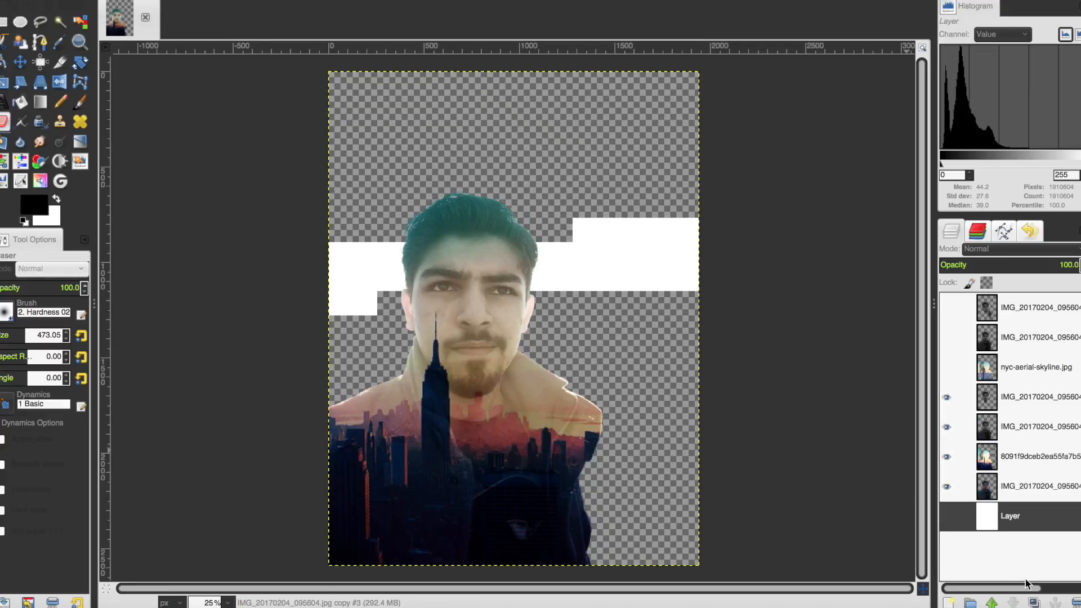
left_click(1037, 496)
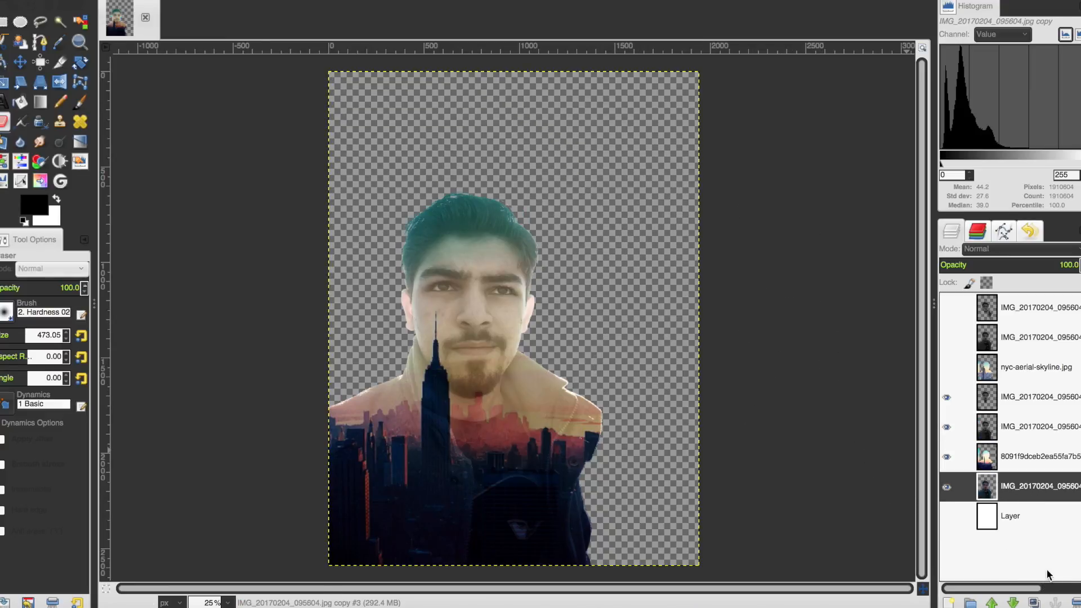
left_click(1035, 602)
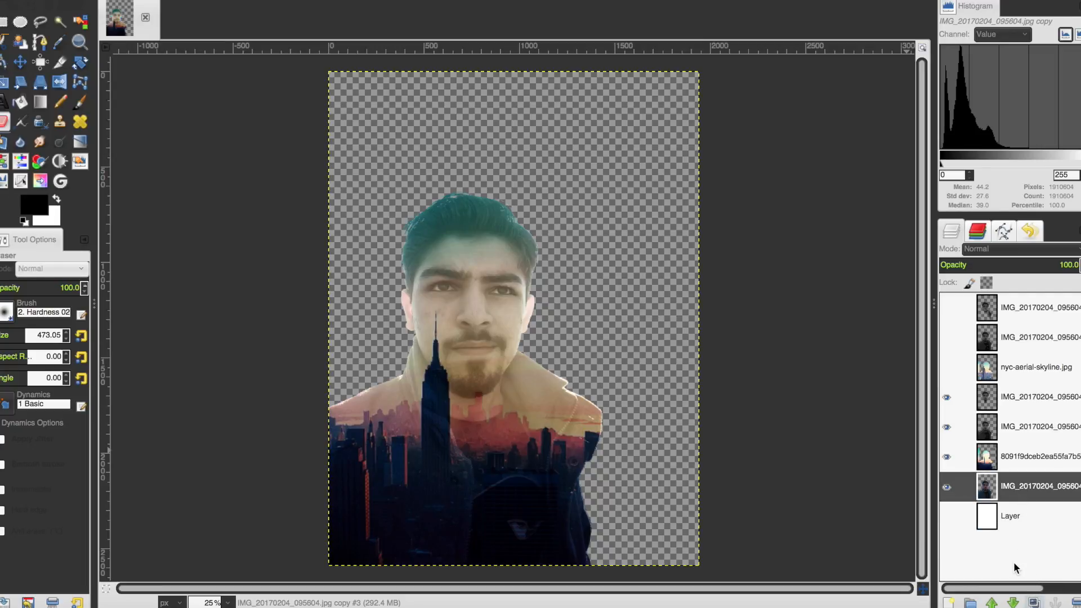
left_click(949, 604)
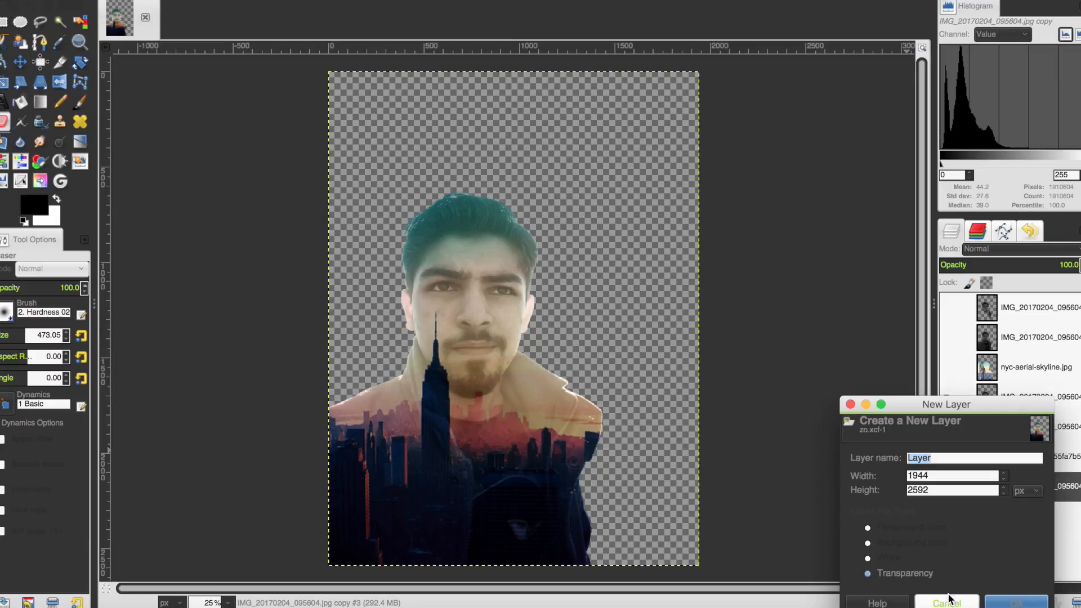
left_click(1008, 595)
left_click_drag(1016, 488, 1014, 532)
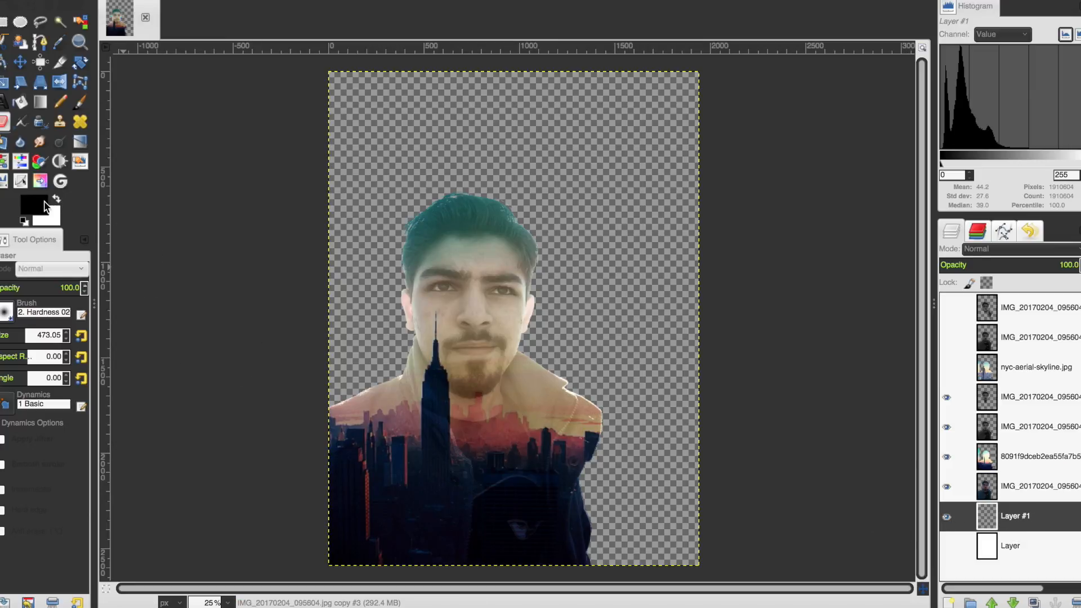
Step: Set the foreground color to white and fill the new transparent layer with it using Bucket Fill
left_click(56, 200)
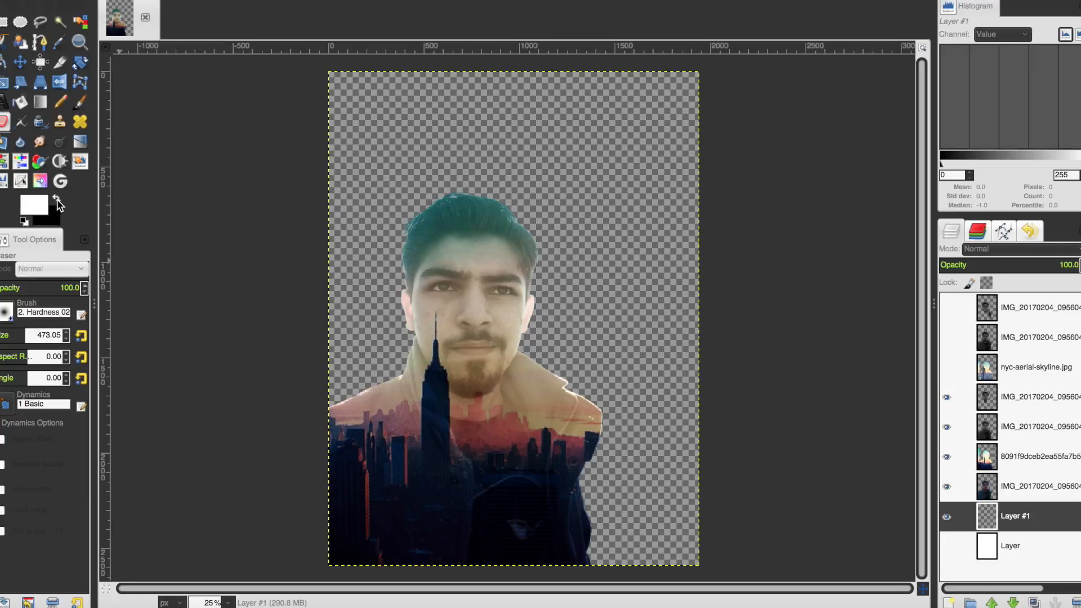
left_click(38, 209)
left_click_drag(217, 129, 155, 29)
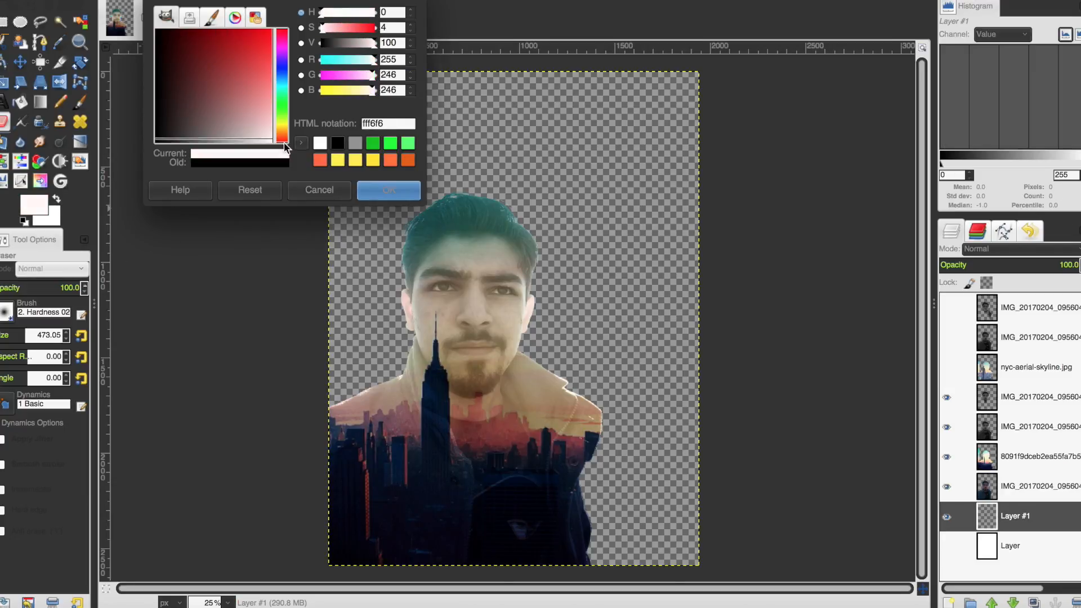
left_click(395, 192)
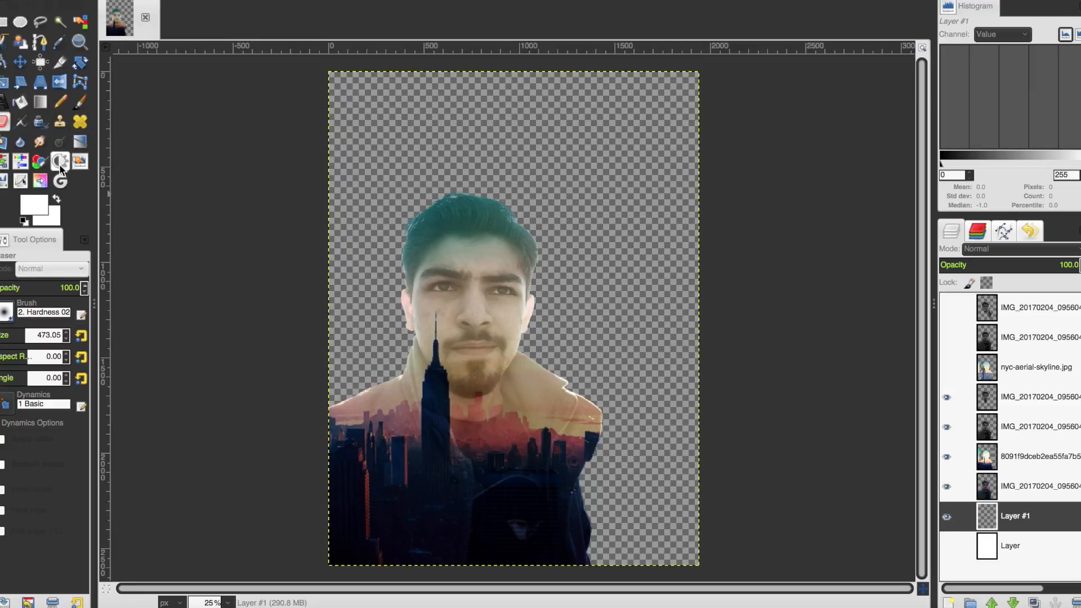
left_click(21, 102)
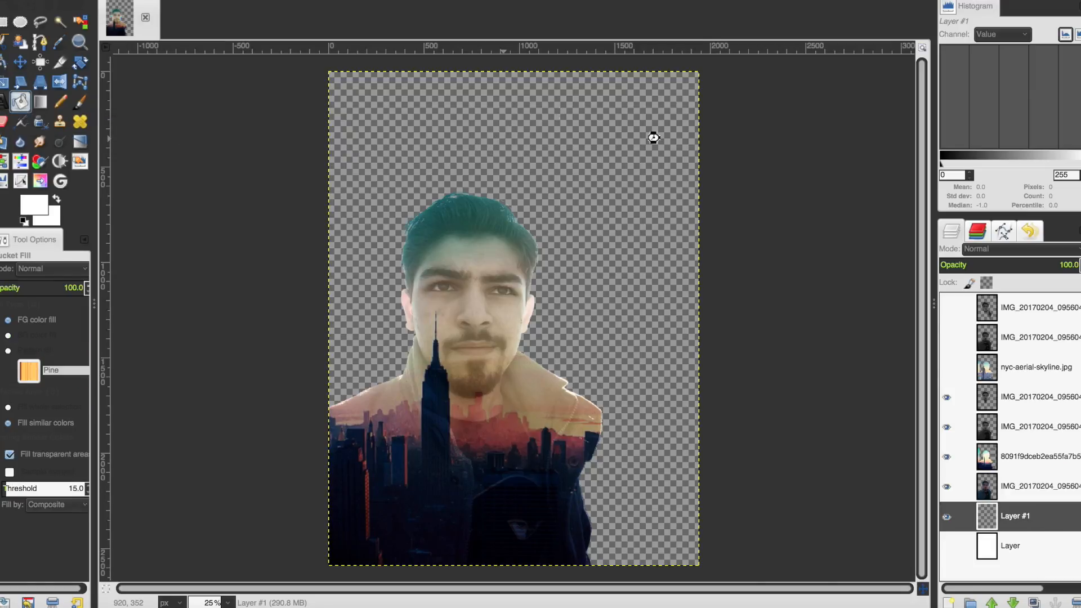
left_click(670, 204)
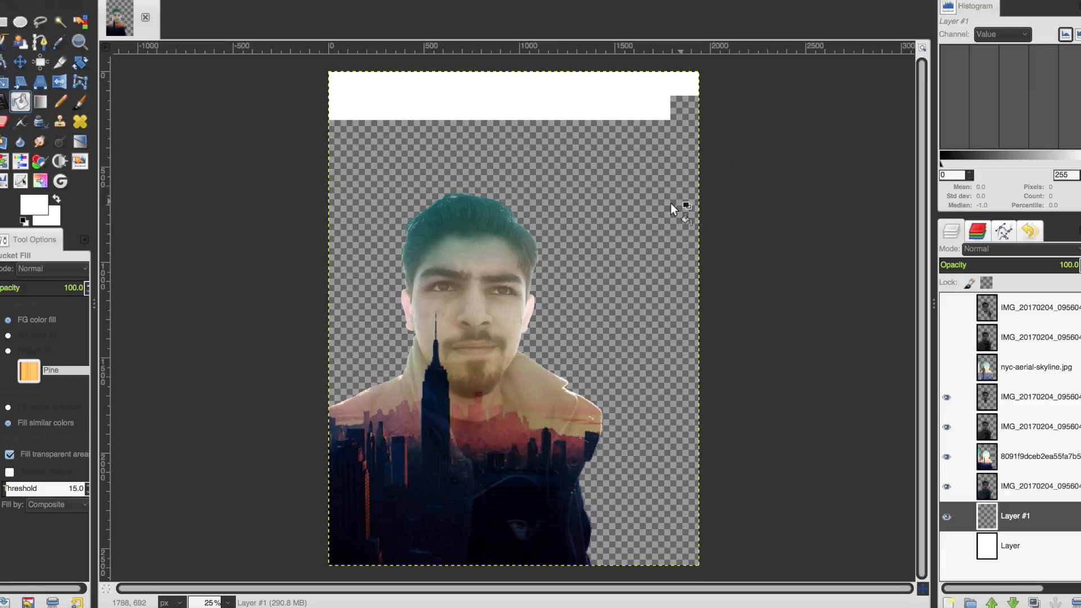